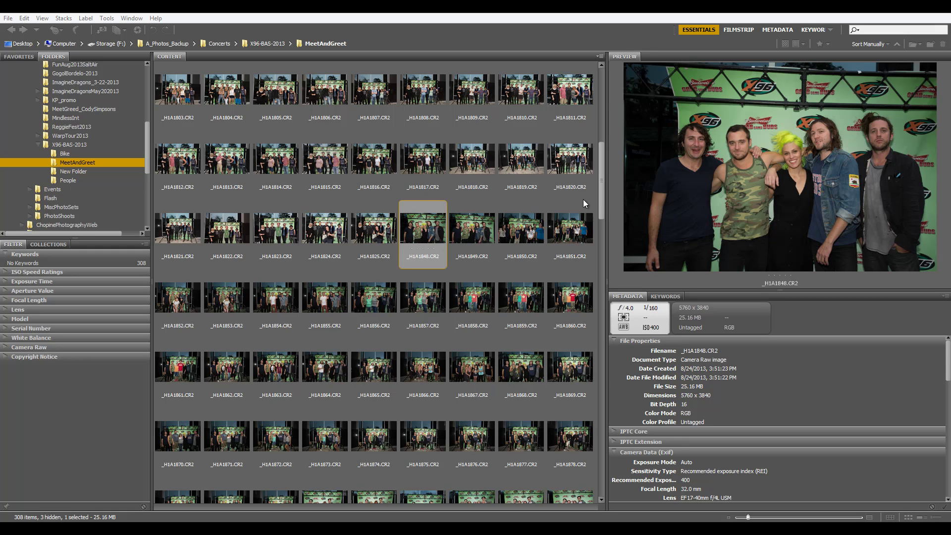
Browse the MeetAndGreet folder and preview sample group photos from the different sessions, such as _H1A2226, _H1A2805, _H1A2829 and _MG_4842
{"action": "left_click_drag", "start_coordinate": [602, 172], "coordinate": [596, 221]}
{"action": "left_click", "coordinate": [525, 94]}
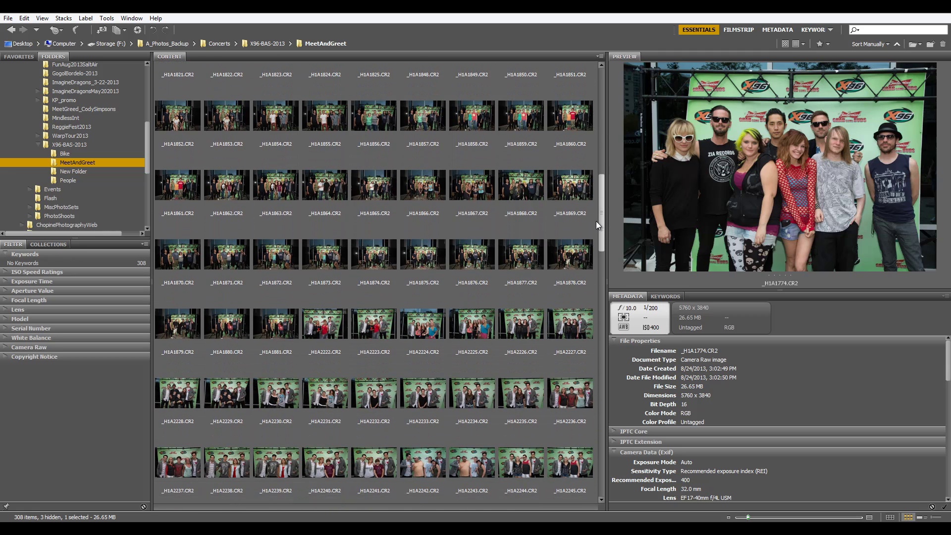
{"action": "left_click", "coordinate": [473, 204]}
{"action": "left_click", "coordinate": [528, 337]}
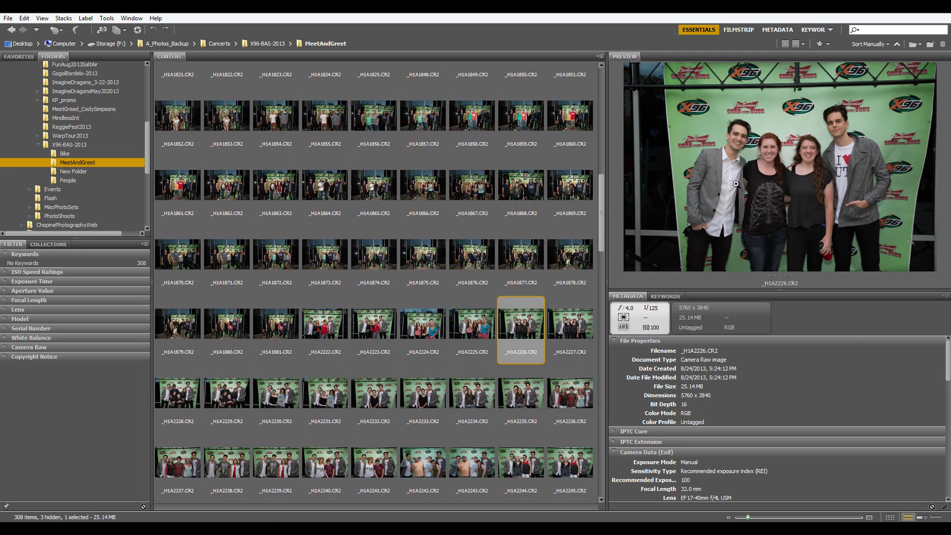
{"action": "left_click_drag", "start_coordinate": [598, 208], "coordinate": [605, 323]}
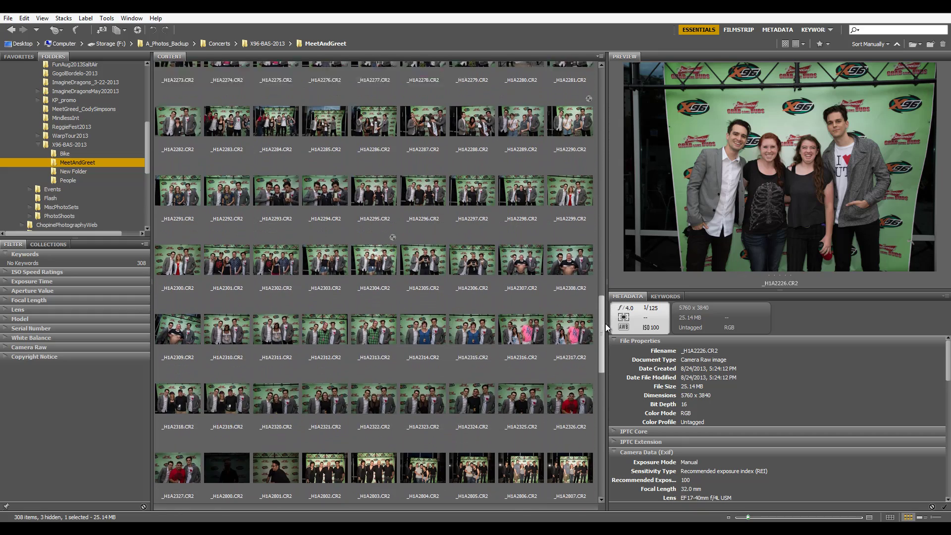
{"action": "left_click", "coordinate": [471, 462]}
{"action": "scroll", "coordinate": [475, 213], "scroll_direction": "down", "scroll_amount": 5}
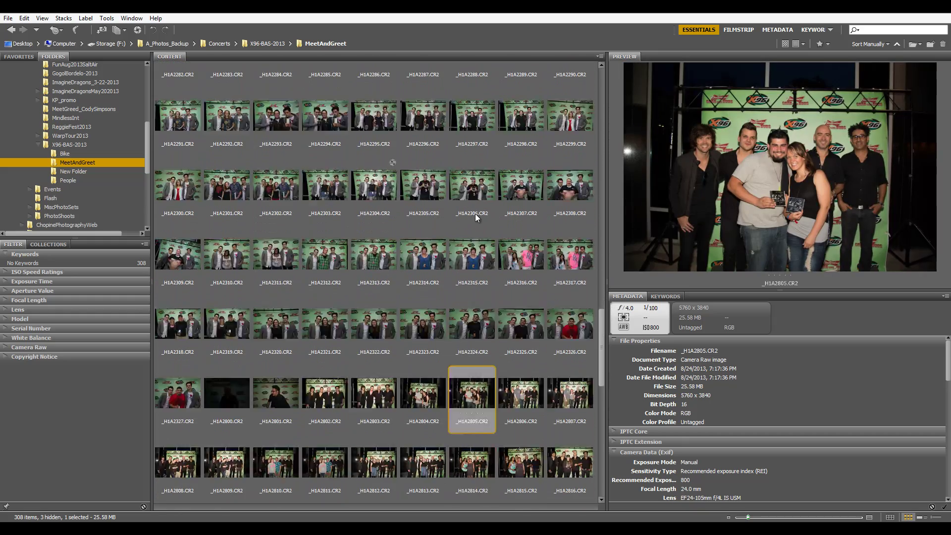
{"action": "left_click", "coordinate": [322, 334]}
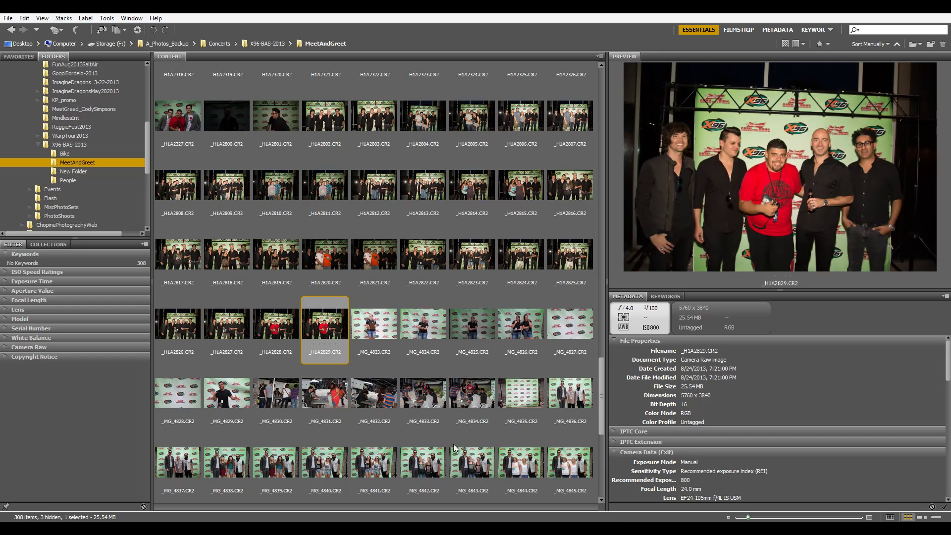
{"action": "left_click", "coordinate": [438, 461]}
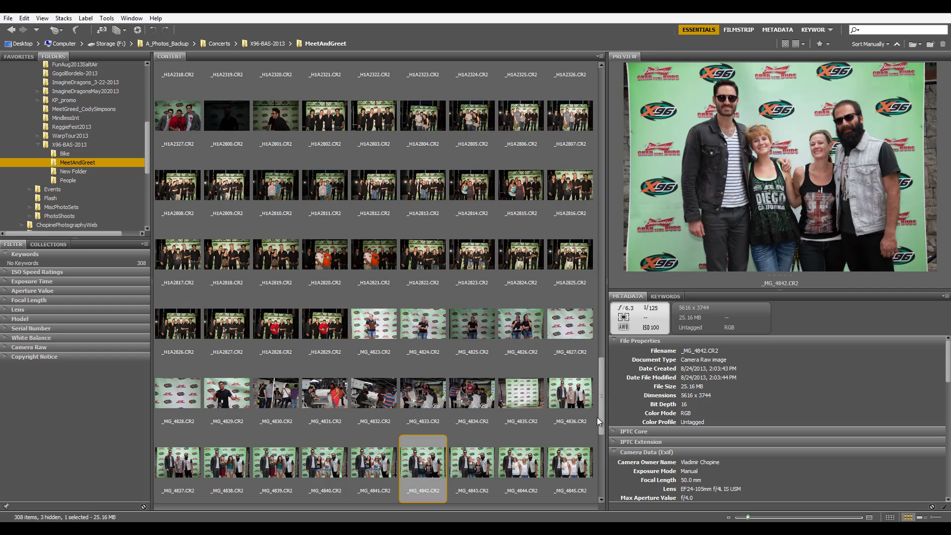
Return to the early meet-and-greet photos and compare shots of the same band, including _H1A1774, _H1A1790, _H1A1784 and _H1A1788
{"action": "left_click_drag", "start_coordinate": [600, 417], "coordinate": [608, 155]}
{"action": "scroll", "coordinate": [465, 166], "scroll_direction": "up", "scroll_amount": 3}
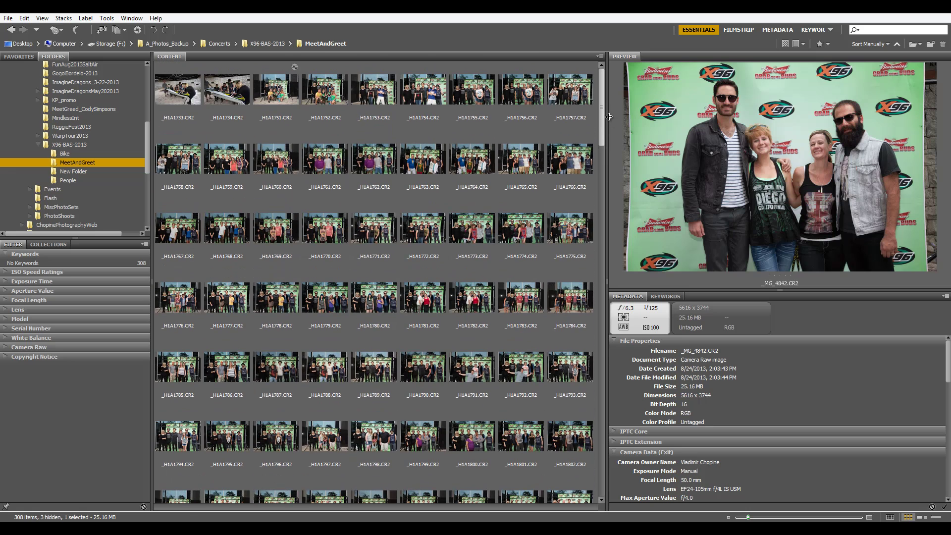
{"action": "left_click_drag", "start_coordinate": [600, 104], "coordinate": [599, 118]}
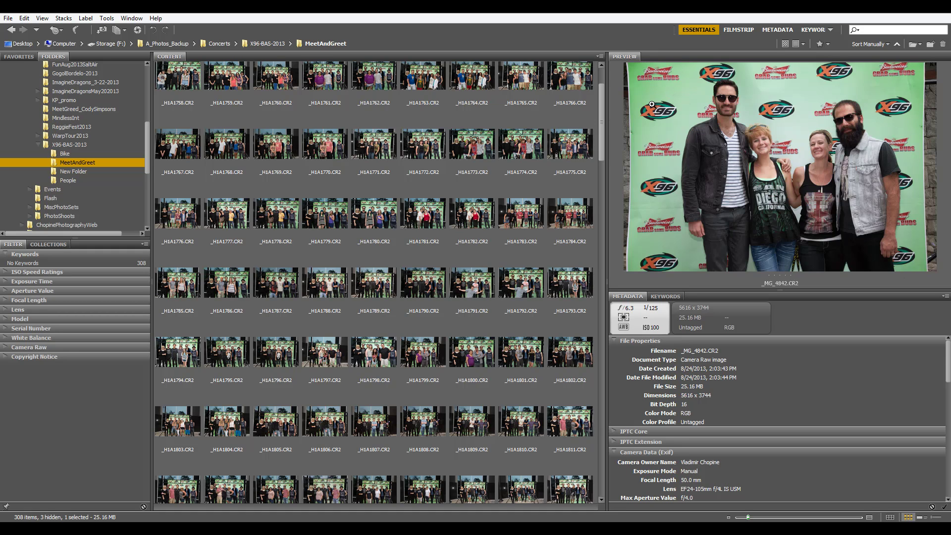
{"action": "left_click", "coordinate": [517, 146]}
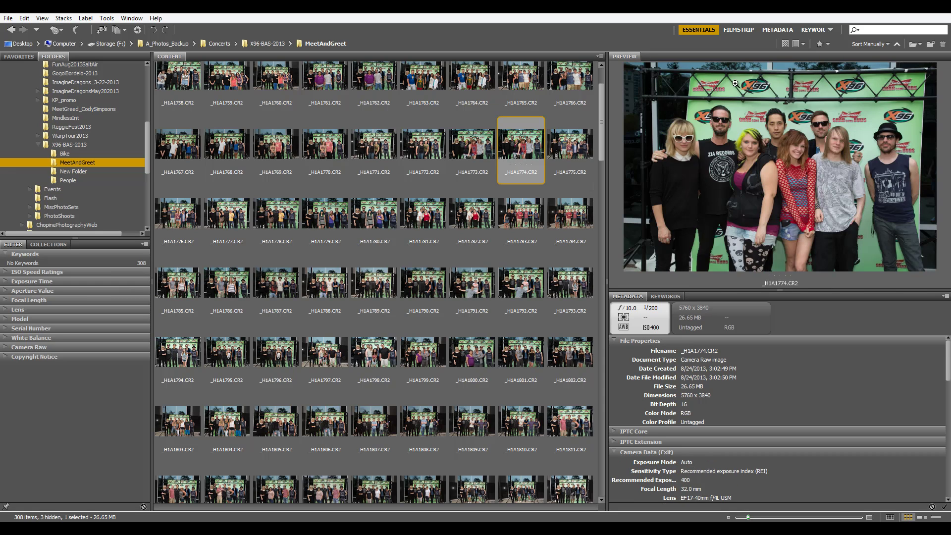
{"action": "left_click", "coordinate": [473, 347]}
{"action": "left_click", "coordinate": [436, 287]}
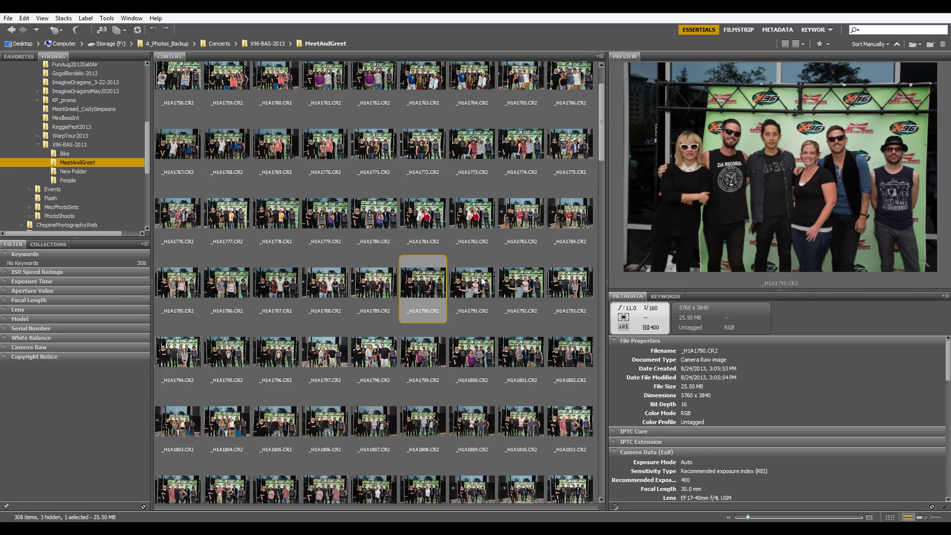
{"action": "left_click", "coordinate": [569, 281]}
{"action": "left_click", "coordinate": [565, 223]}
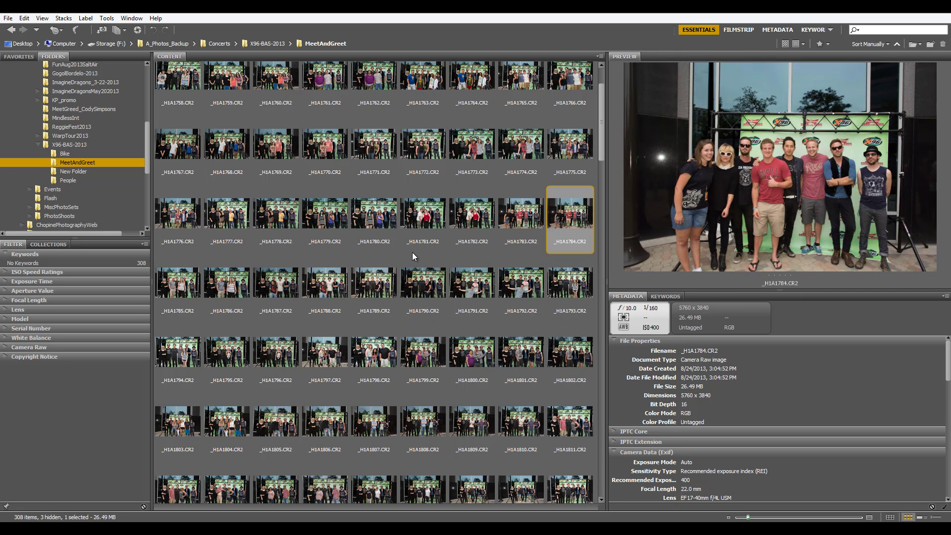
{"action": "left_click", "coordinate": [346, 272]}
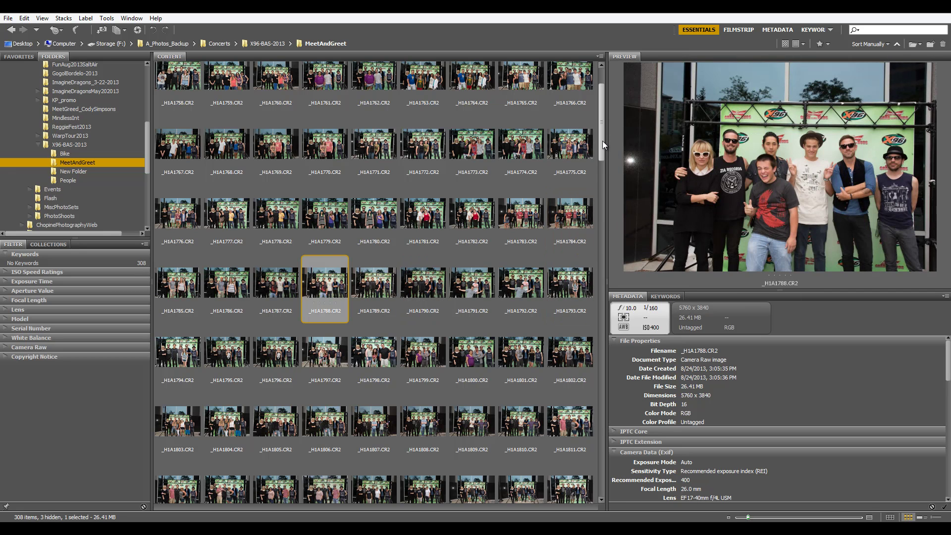
{"action": "scroll", "coordinate": [605, 142], "scroll_direction": "down", "scroll_amount": 2}
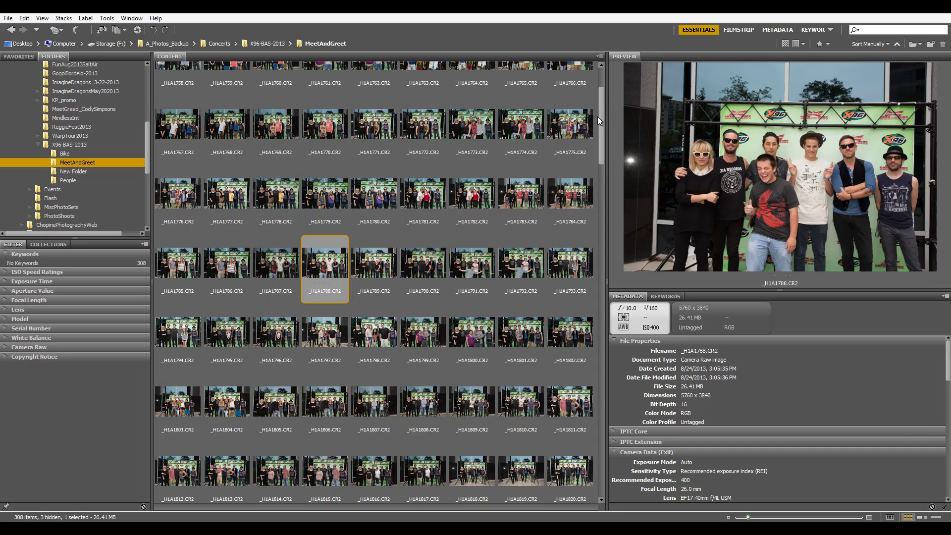
{"action": "left_click_drag", "start_coordinate": [598, 118], "coordinate": [600, 168]}
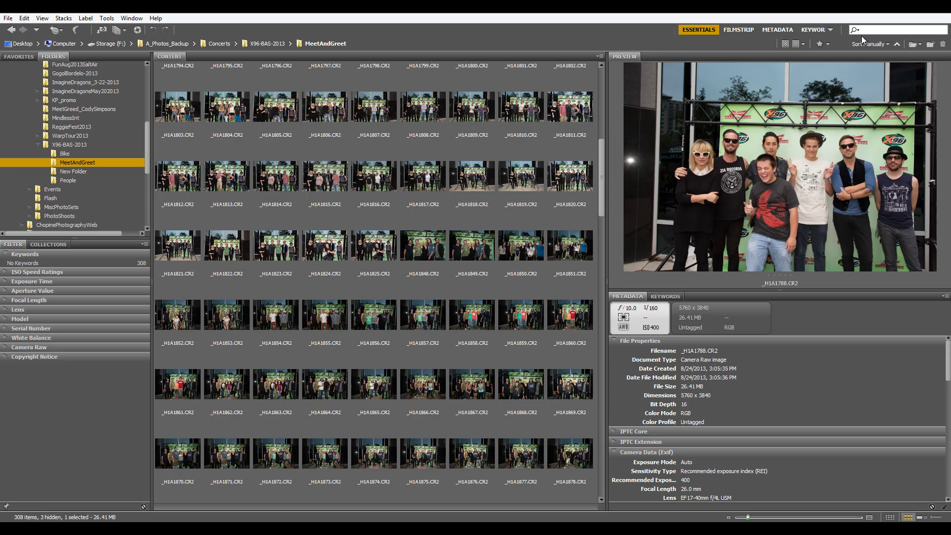
Switch to Photoshop and open the Image Processor script to examine its batch settings
{"action": "left_click", "coordinate": [906, 6]}
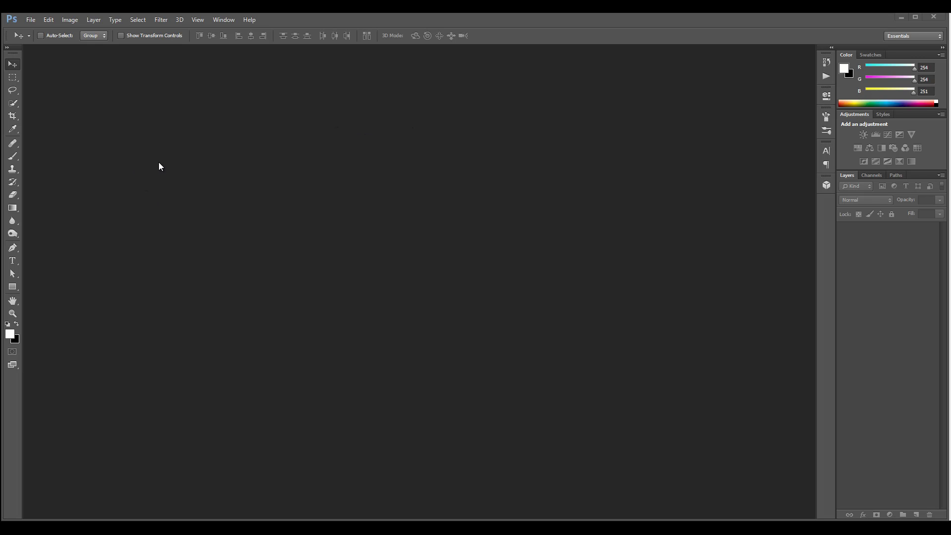
{"action": "left_click", "coordinate": [32, 19]}
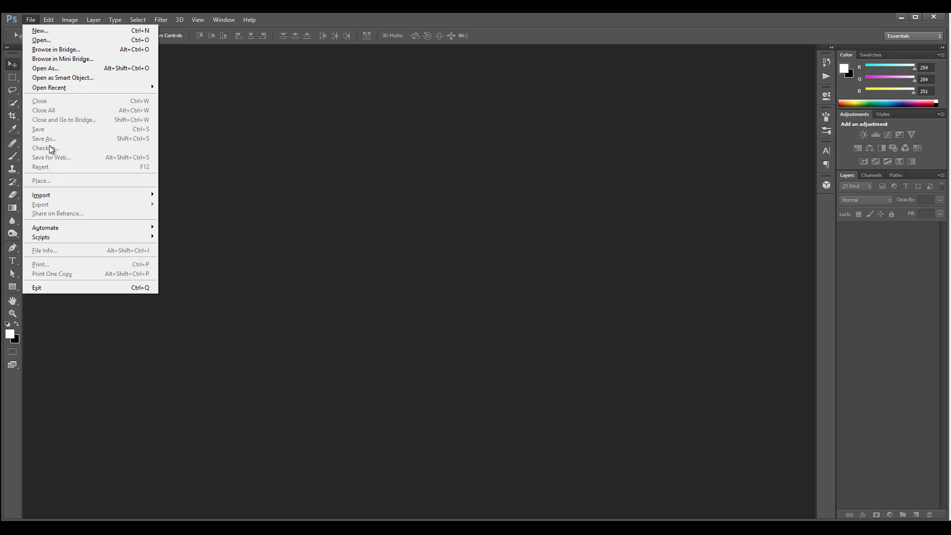
{"action": "mouse_move", "coordinate": [87, 236]}
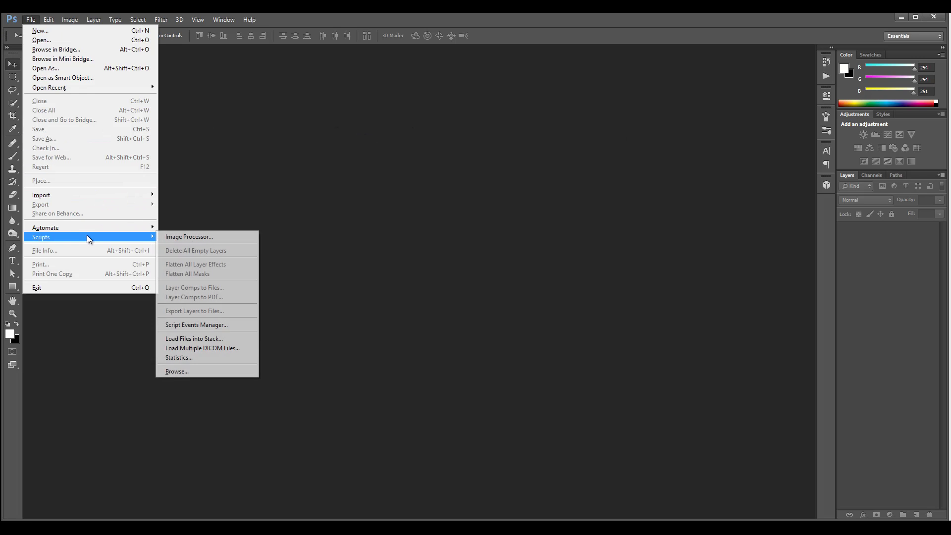
{"action": "left_click", "coordinate": [202, 236]}
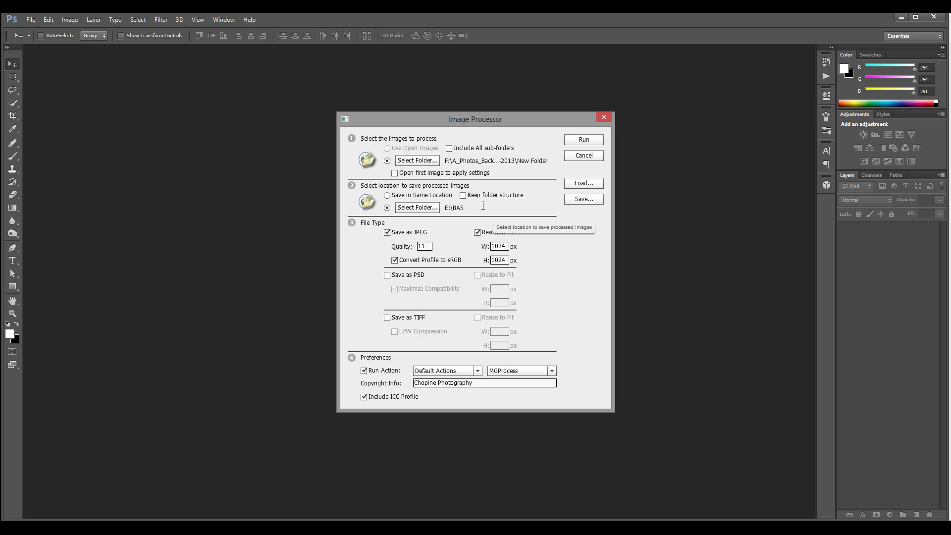
Try a JPEG resize width of 500 px in the Image Processor, restore it to 1024 px and close the dialog
{"action": "double_click", "coordinate": [497, 246]}
{"action": "double_click", "coordinate": [505, 260]}
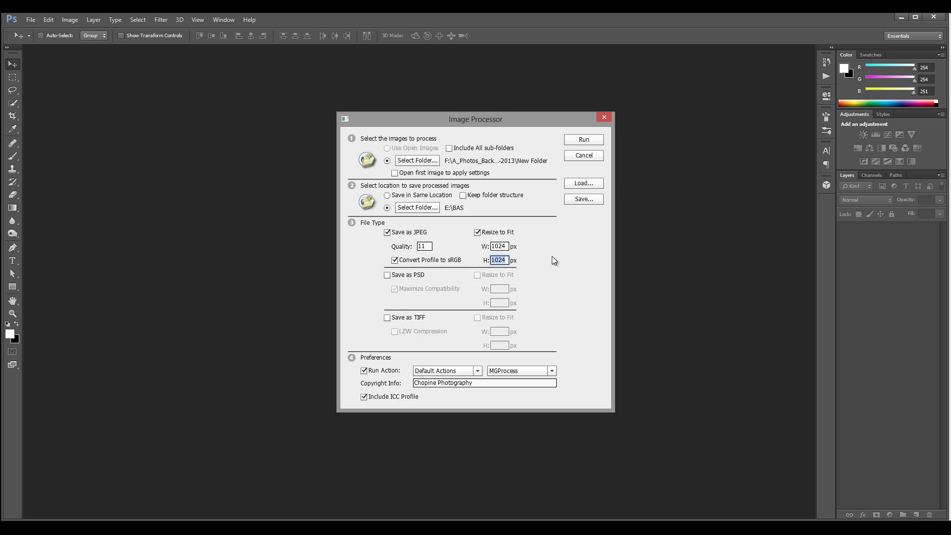
{"action": "double_click", "coordinate": [500, 246]}
{"action": "type", "text": "500"}
{"action": "left_click_drag", "start_coordinate": [506, 247], "coordinate": [447, 245]}
{"action": "type", "text": "1024"}
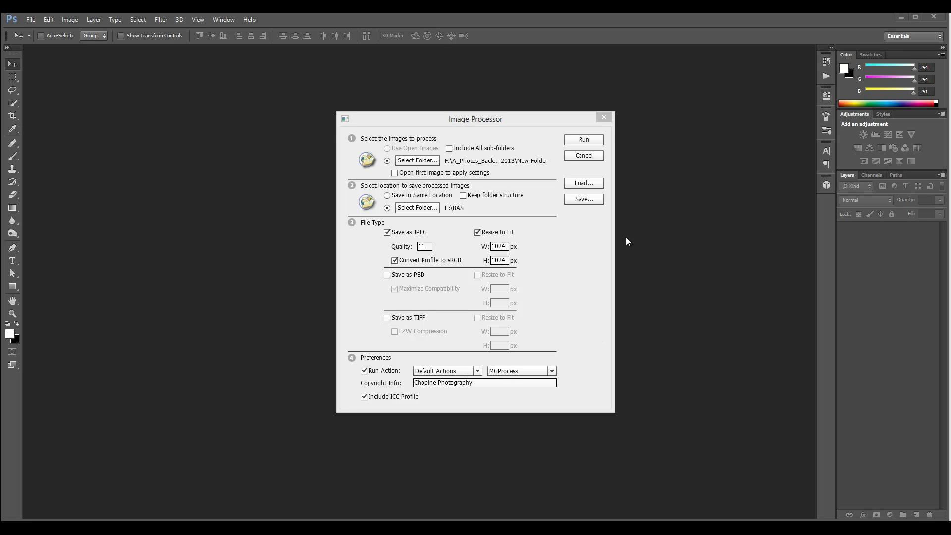
{"action": "left_click", "coordinate": [605, 117]}
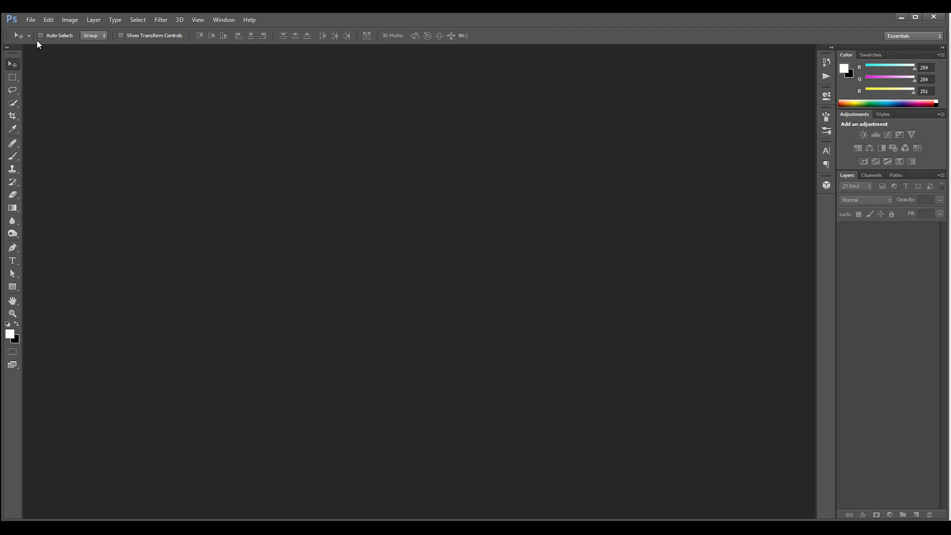
Create a new blank document 1024 pixels wide and 1024 pixels high
{"action": "left_click", "coordinate": [31, 19]}
{"action": "left_click", "coordinate": [39, 25]}
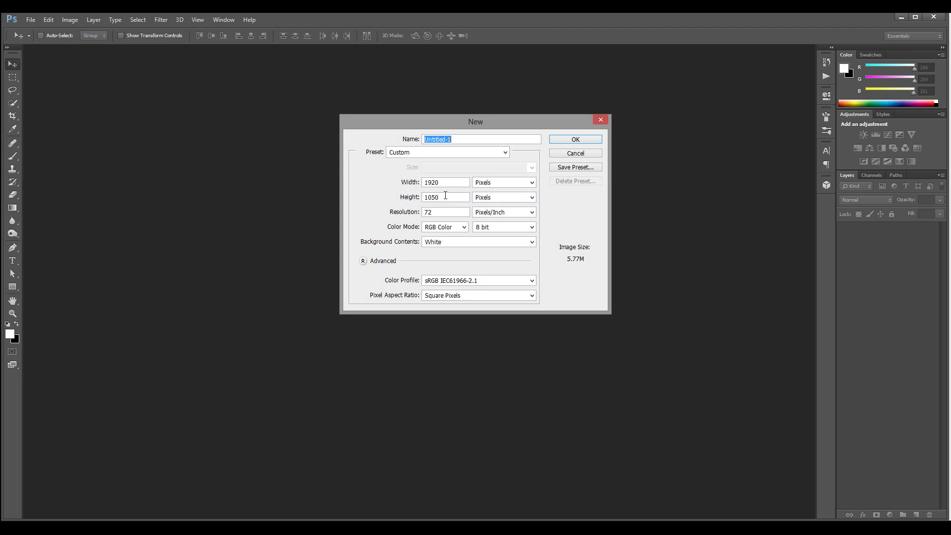
{"action": "double_click", "coordinate": [430, 181]}
{"action": "type", "text": "1024"}
{"action": "double_click", "coordinate": [449, 197]}
{"action": "type", "text": "1024"}
{"action": "left_click", "coordinate": [582, 141]}
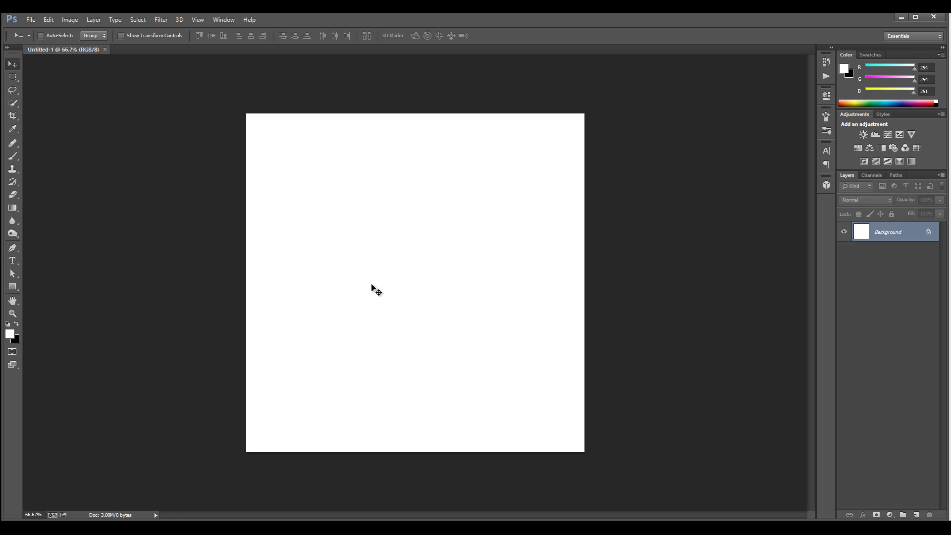
Add a new layer above the background and fill it with 50% Gray at 100% opacity
{"action": "left_click", "coordinate": [916, 515]}
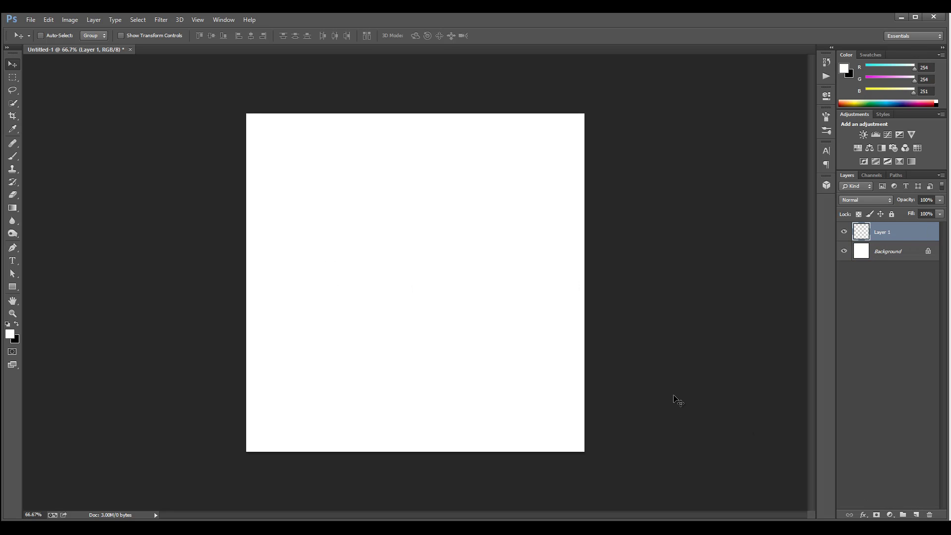
{"action": "key", "text": "shift+F5"}
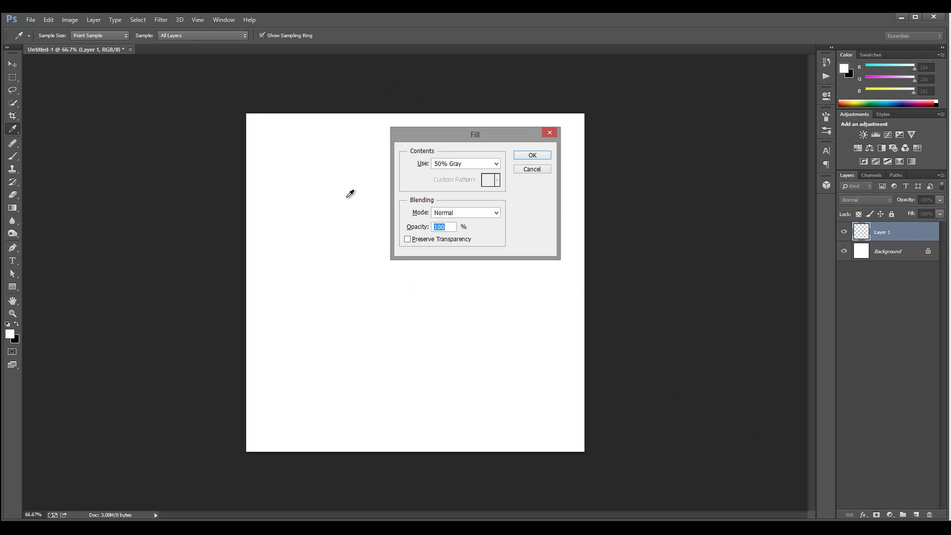
{"action": "left_click", "coordinate": [530, 156]}
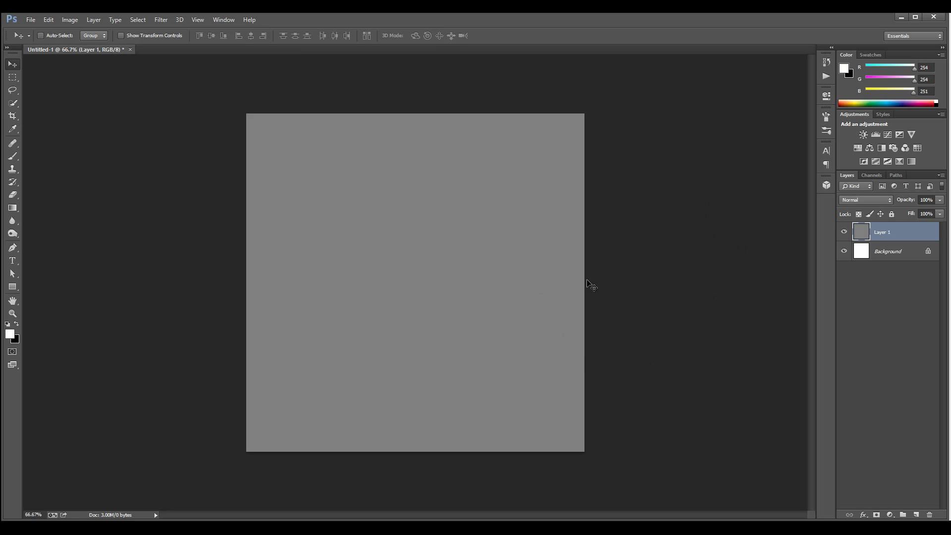
Start a white 36 px Arial text block on the lower part of the canvas with the lines "Test Event" and "September 2013"
{"action": "left_click", "coordinate": [12, 261]}
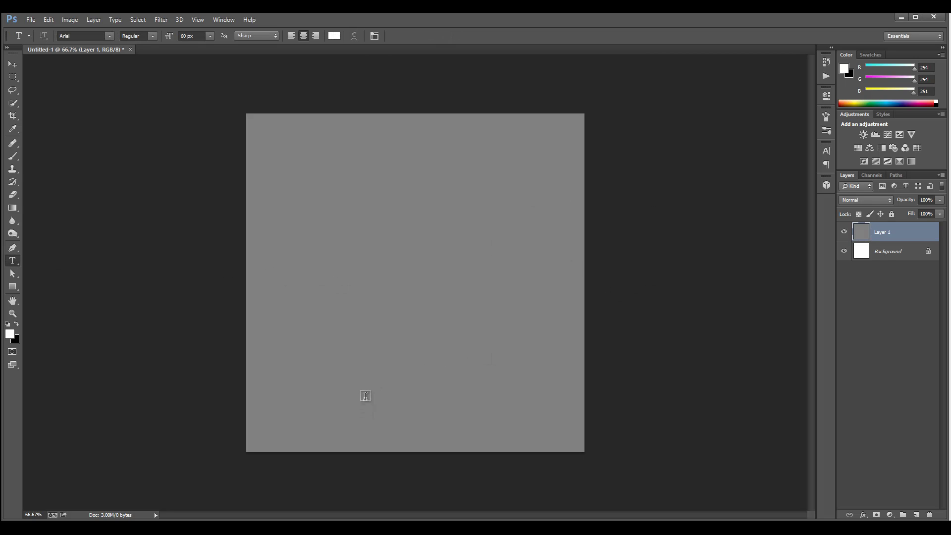
{"action": "left_click", "coordinate": [359, 391]}
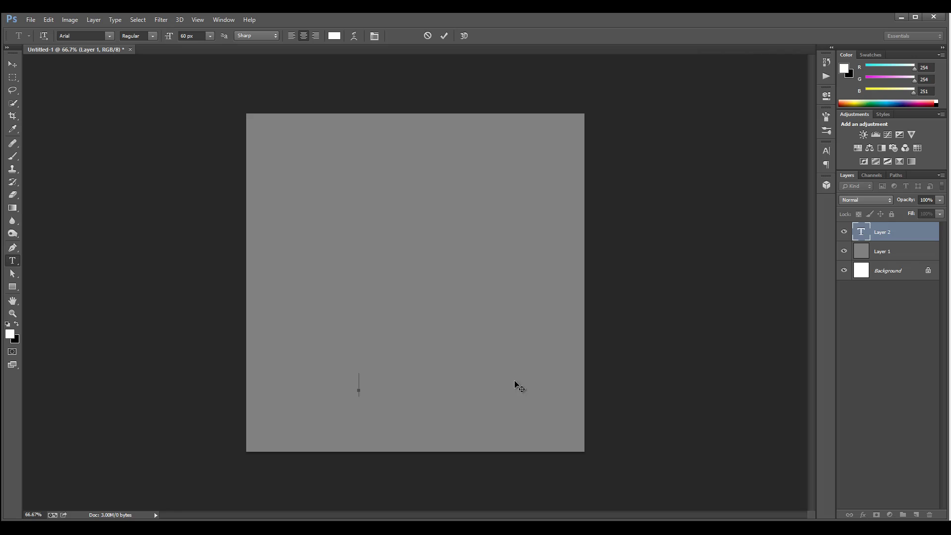
{"action": "left_click", "coordinate": [210, 36]}
{"action": "left_click", "coordinate": [212, 170]}
{"action": "type", "text": "Test Event "}
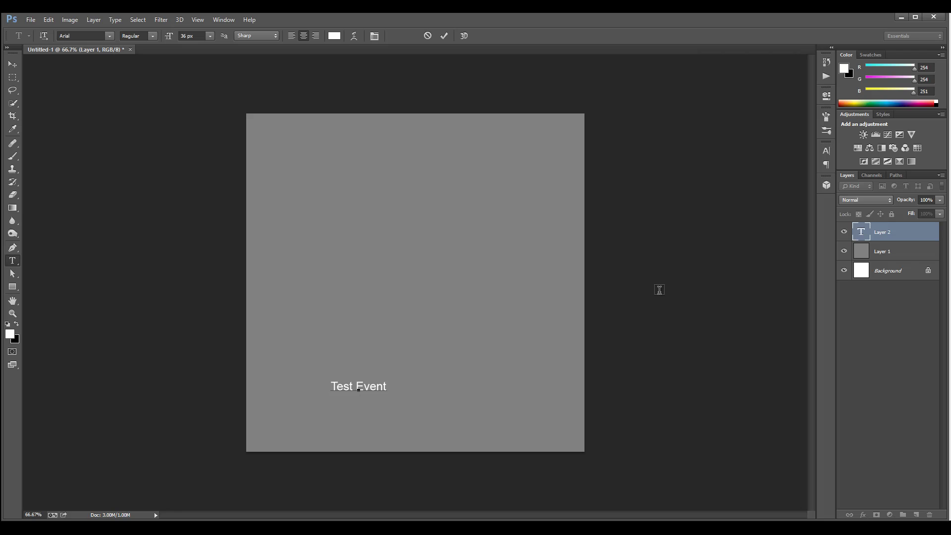
{"action": "type", "text": "September 2013 "}
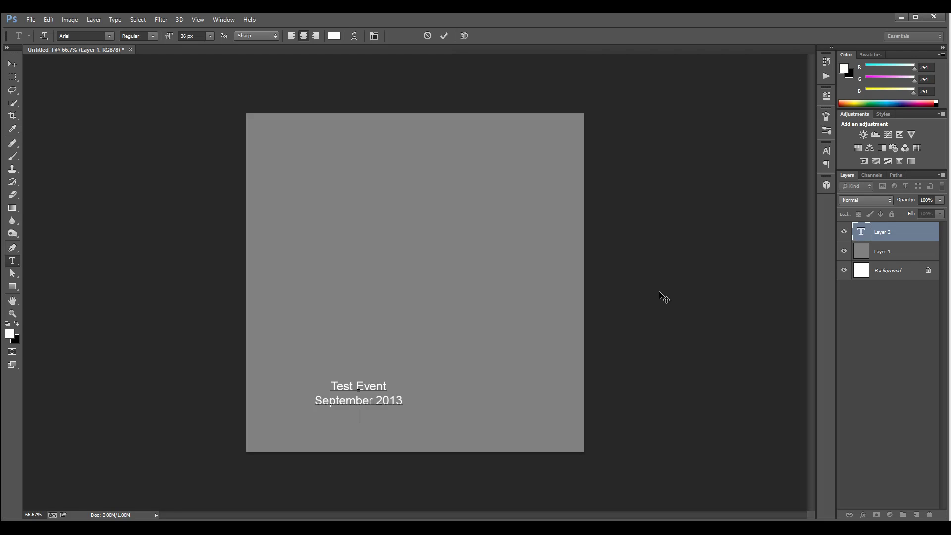
Add three more lines to the text block: "Place", the photographer's full name and "PHOTOGRAPHY"
{"action": "type", "text": "Pla"}
{"action": "type", "text": "ce "}
{"action": "type", "text": "P"}
{"action": "key", "text": "BackSpace"}
{"action": "type", "text": "Vladimir Cho"}
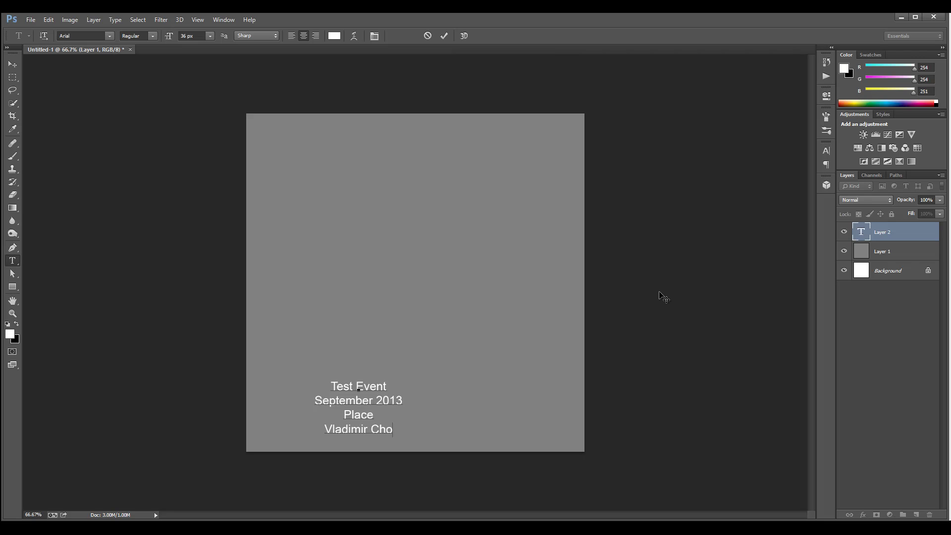
{"action": "type", "text": "pine P"}
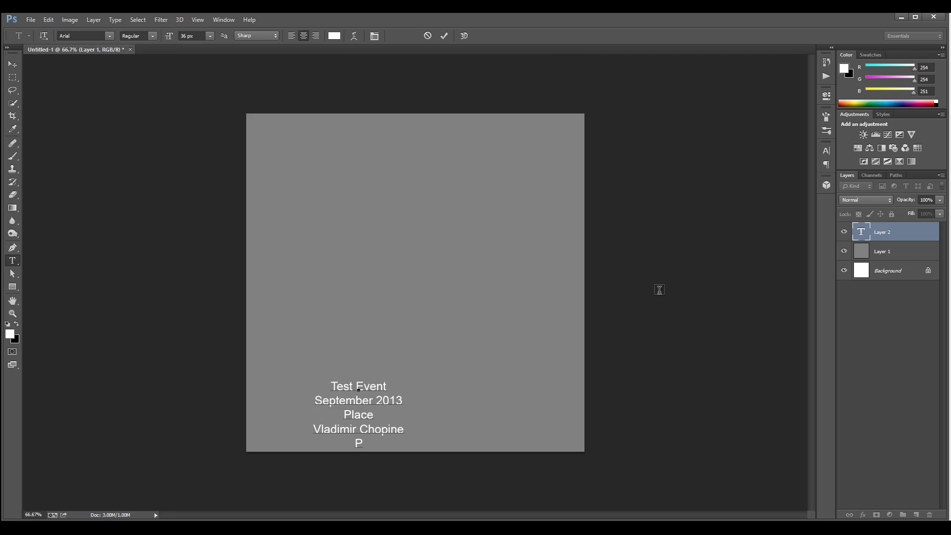
{"action": "type", "text": "HOTOGRAPHY"}
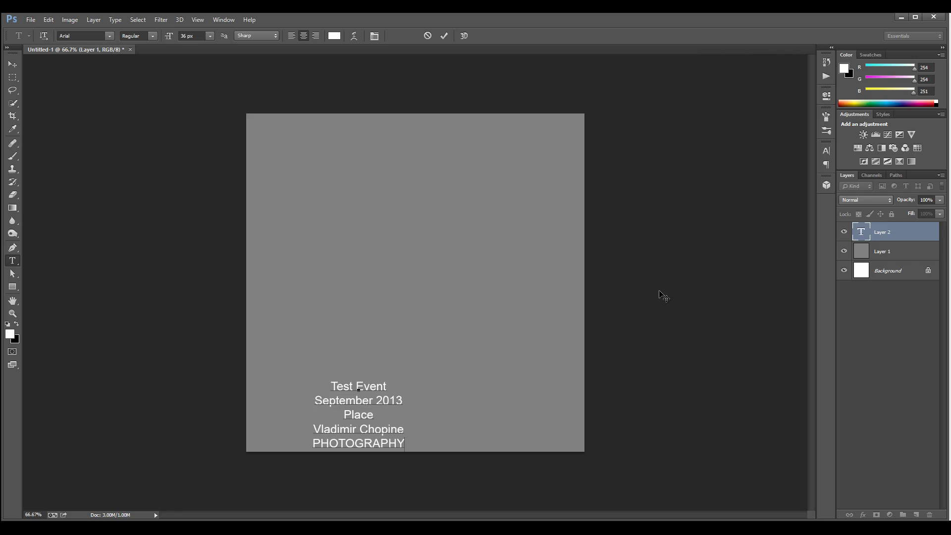
Move the finished text block to the lower-right corner of the canvas
{"action": "left_click", "coordinate": [12, 64]}
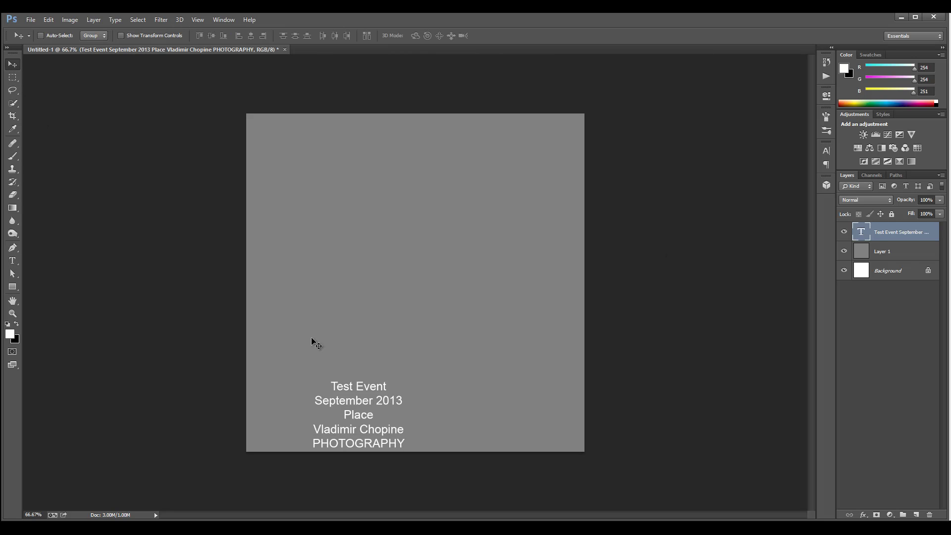
{"action": "left_click_drag", "start_coordinate": [355, 400], "coordinate": [521, 395]}
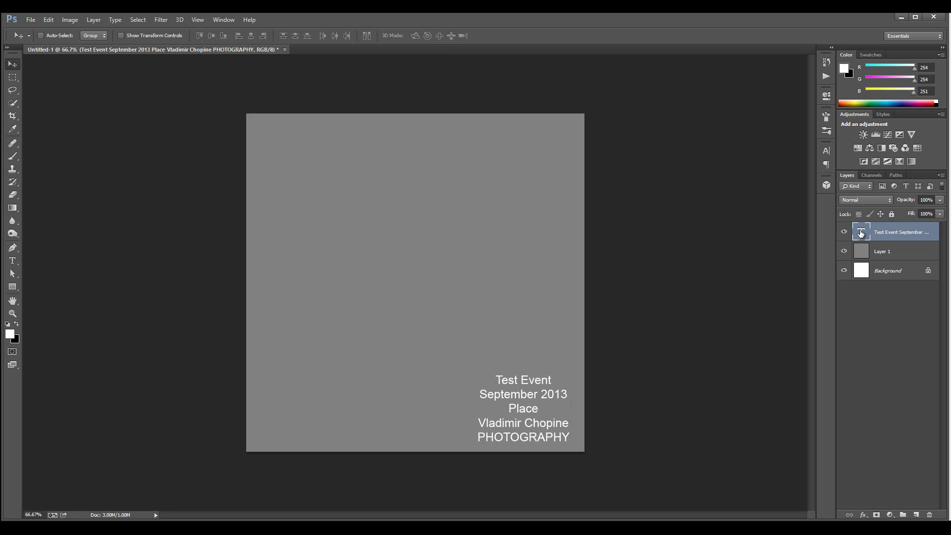
Reduce the whole text block to 18 px and move it back into the lower-right corner of the canvas
{"action": "double_click", "coordinate": [861, 232]}
{"action": "left_click", "coordinate": [210, 36]}
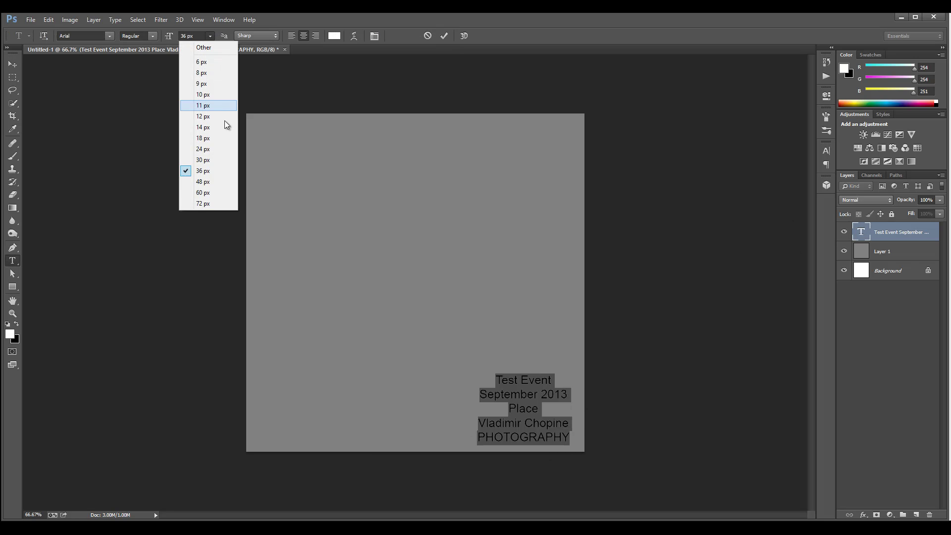
{"action": "left_click", "coordinate": [204, 139]}
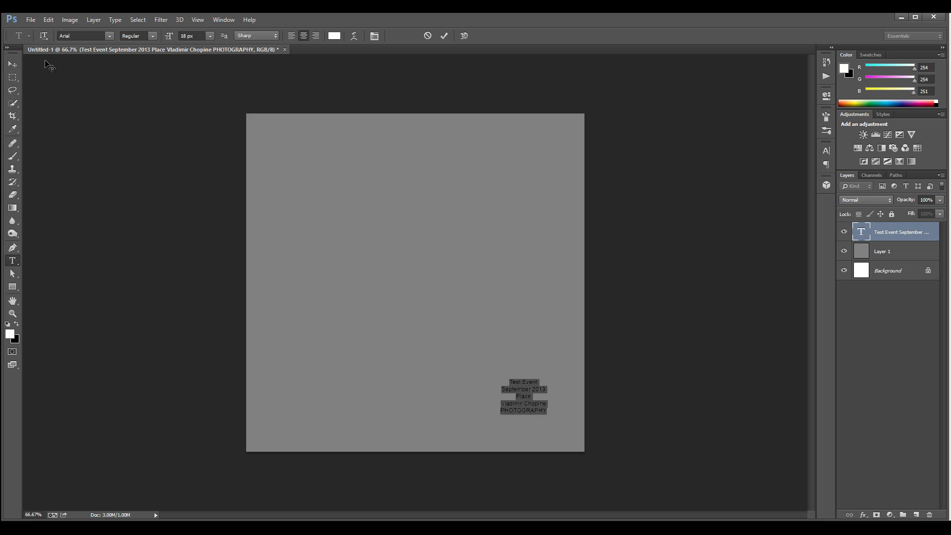
{"action": "left_click", "coordinate": [9, 66]}
{"action": "left_click_drag", "start_coordinate": [523, 411], "coordinate": [553, 445]}
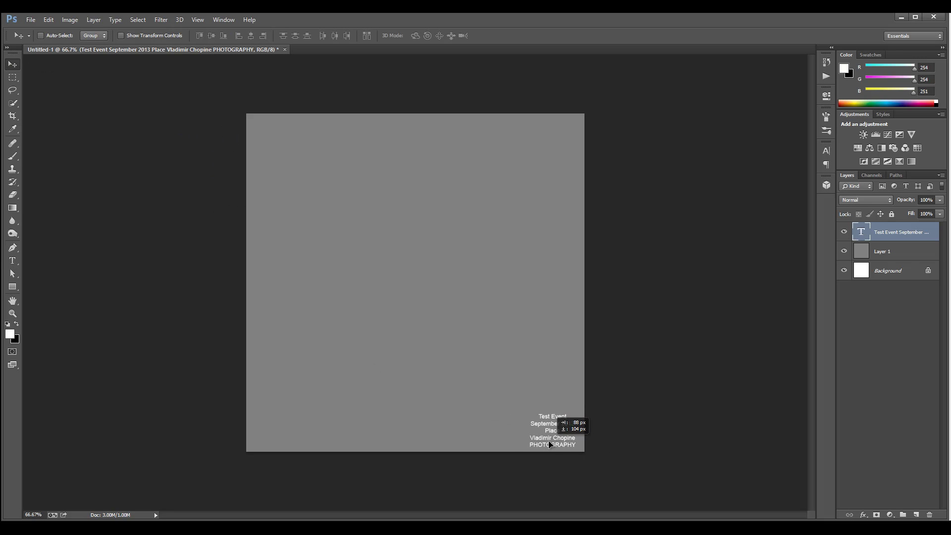
Set the whole text block to 14 px and reposition it in the lower-right corner with a small margin from the edges
{"action": "double_click", "coordinate": [13, 314]}
{"action": "scroll", "coordinate": [562, 341], "scroll_direction": "down", "scroll_amount": 4}
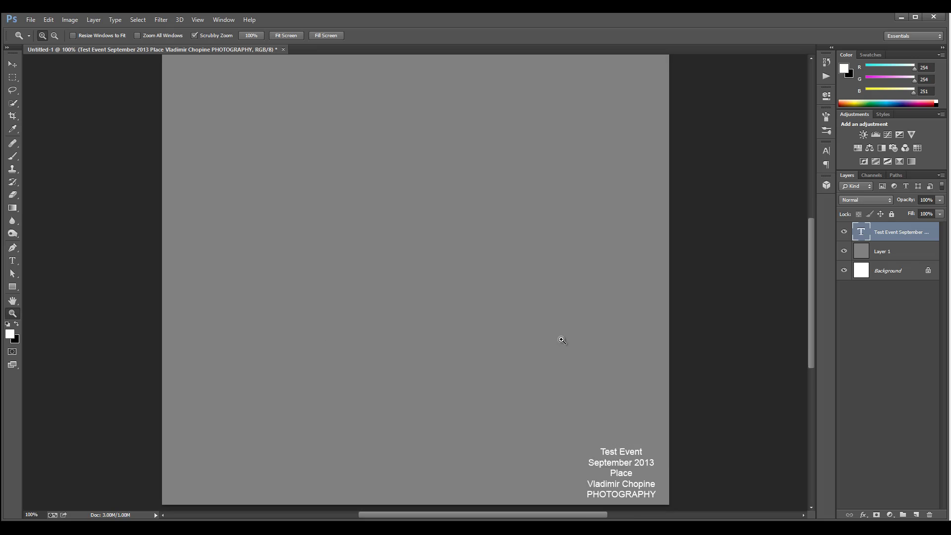
{"action": "double_click", "coordinate": [862, 231]}
{"action": "left_click", "coordinate": [209, 36]}
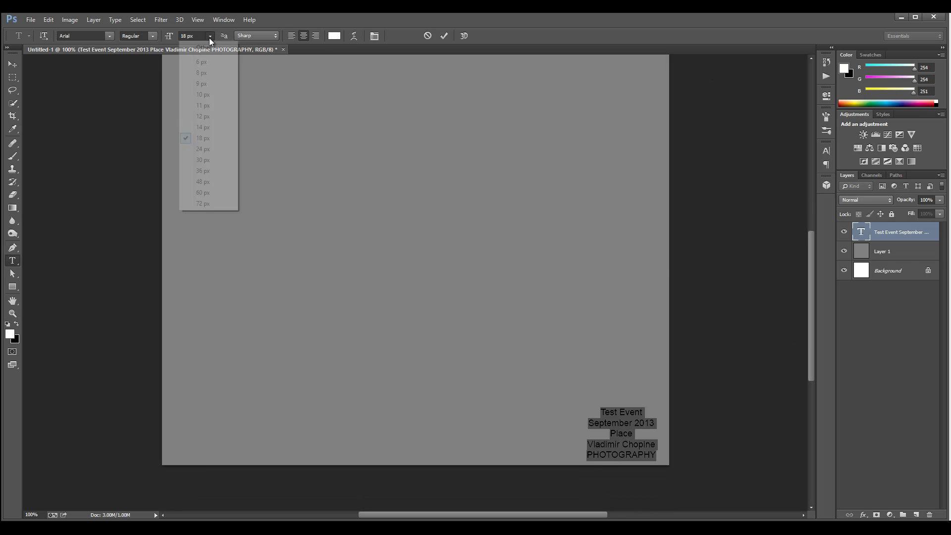
{"action": "left_click", "coordinate": [211, 128]}
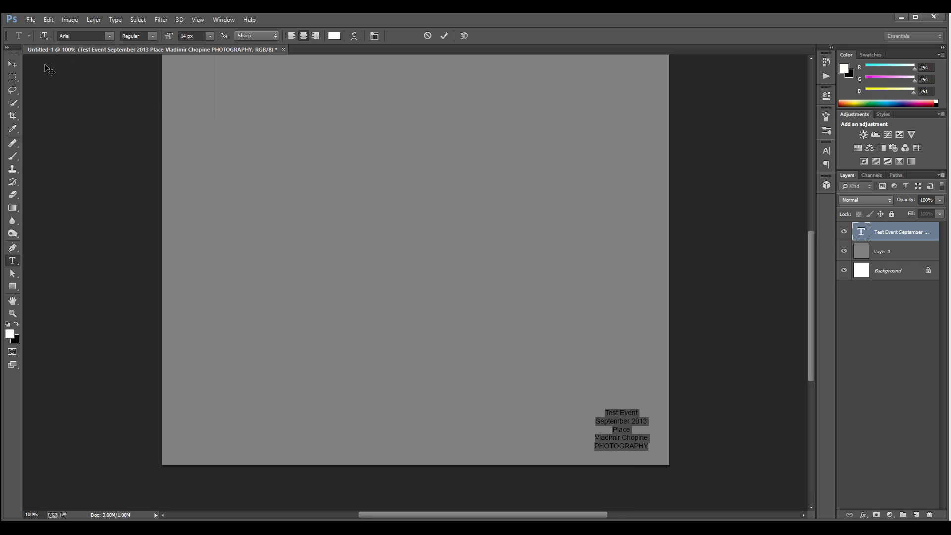
{"action": "left_click", "coordinate": [13, 64]}
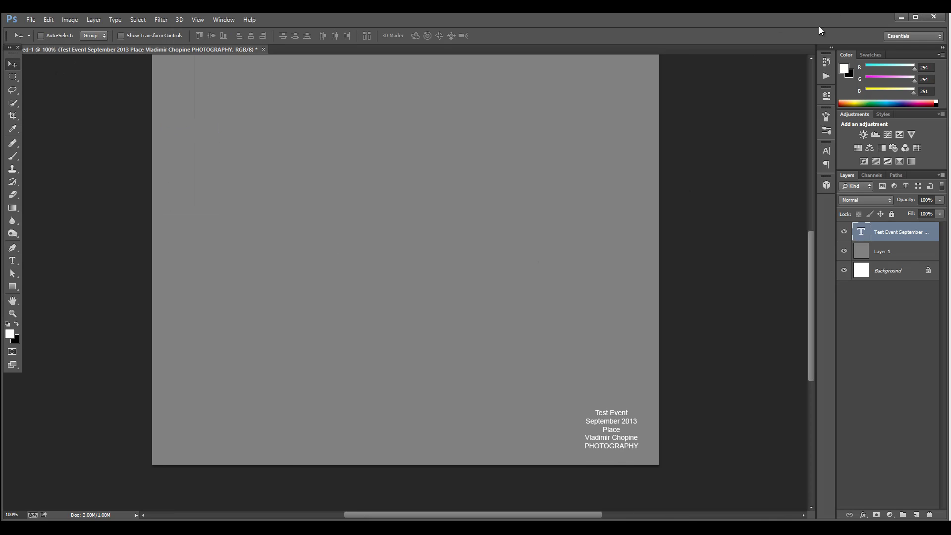
{"action": "left_click_drag", "start_coordinate": [614, 434], "coordinate": [624, 445]}
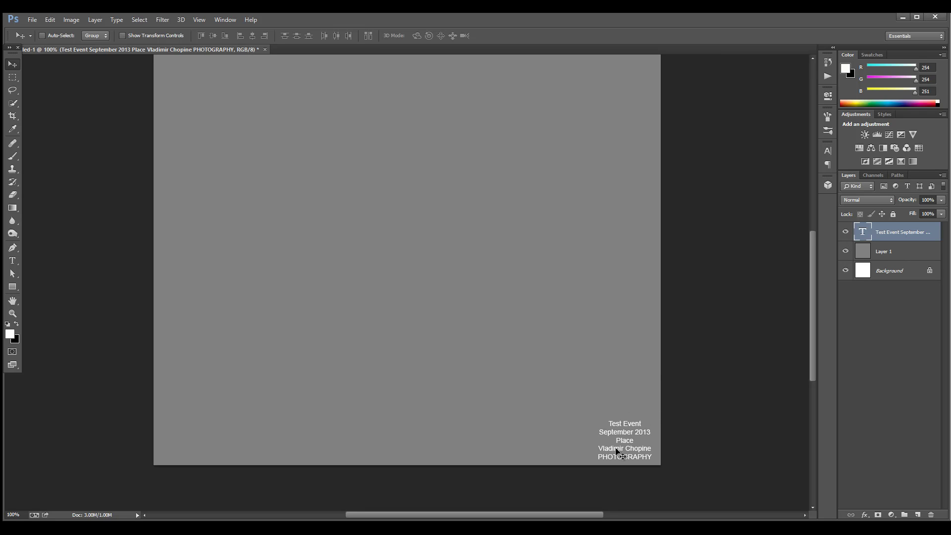
{"action": "mouse_move", "coordinate": [624, 459]}
{"action": "left_mouse_down"}
{"action": "mouse_move", "coordinate": [611, 442]}
{"action": "mouse_move", "coordinate": [618, 452]}
{"action": "left_mouse_up"}
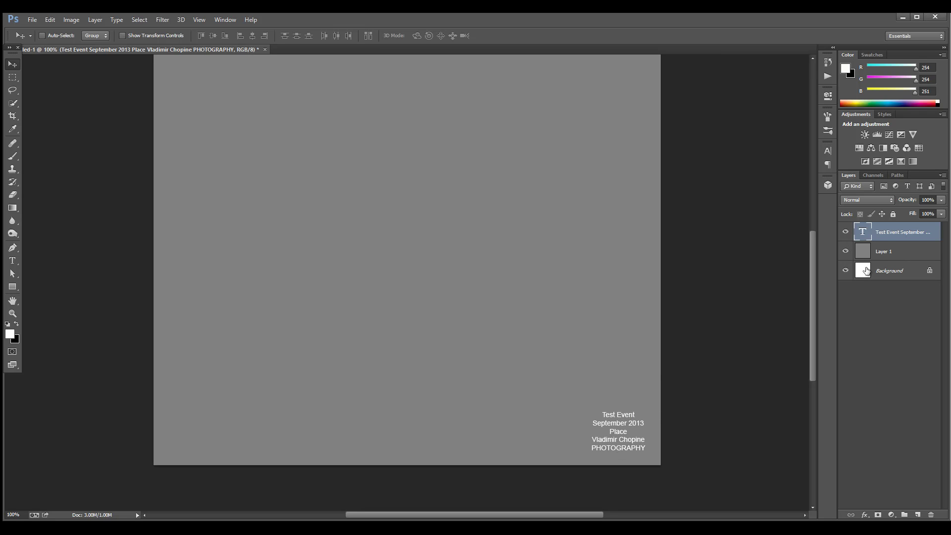
Add a Drop Shadow to the text layer with a distance of 0 px and a size of 3 px
{"action": "double_click", "coordinate": [934, 229]}
{"action": "double_click", "coordinate": [934, 229]}
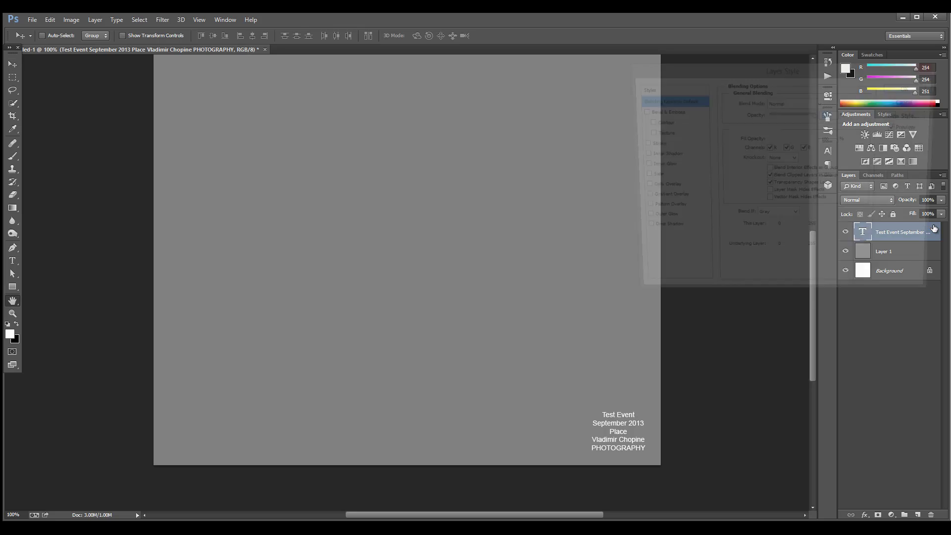
{"action": "left_click_drag", "start_coordinate": [785, 74], "coordinate": [764, 90]}
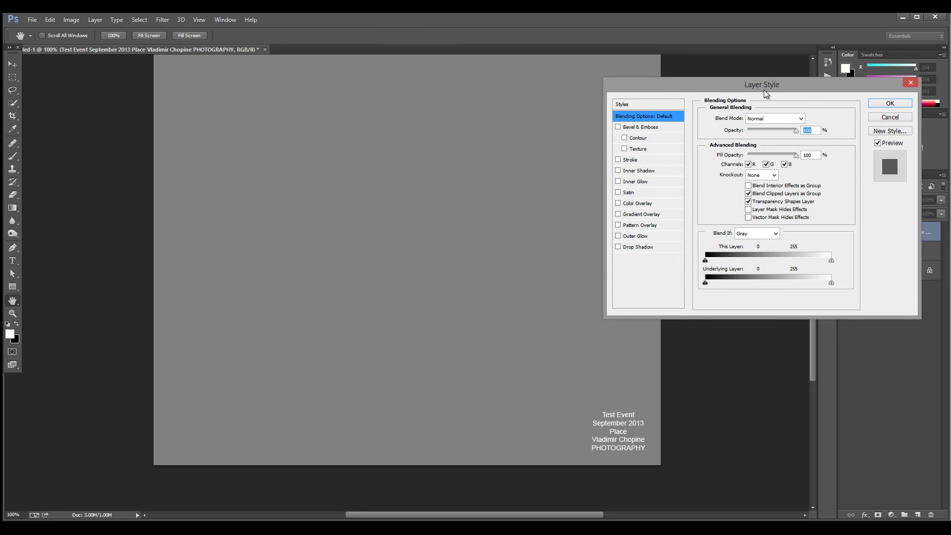
{"action": "left_click", "coordinate": [652, 132]}
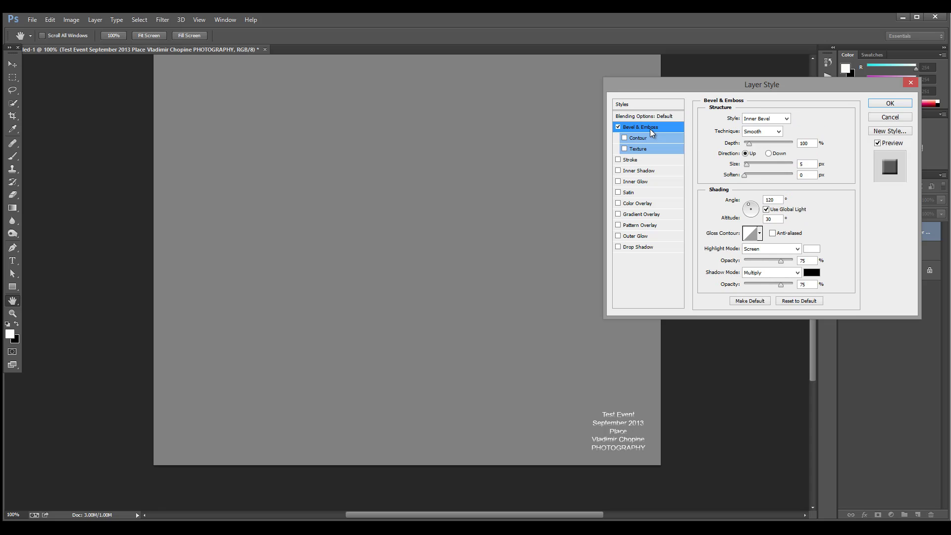
{"action": "left_click", "coordinate": [617, 128]}
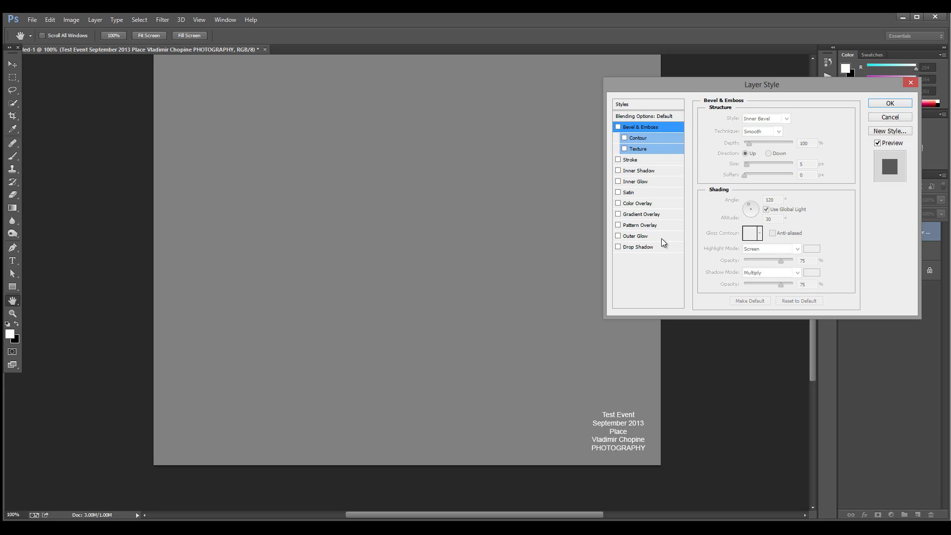
{"action": "left_click", "coordinate": [652, 249]}
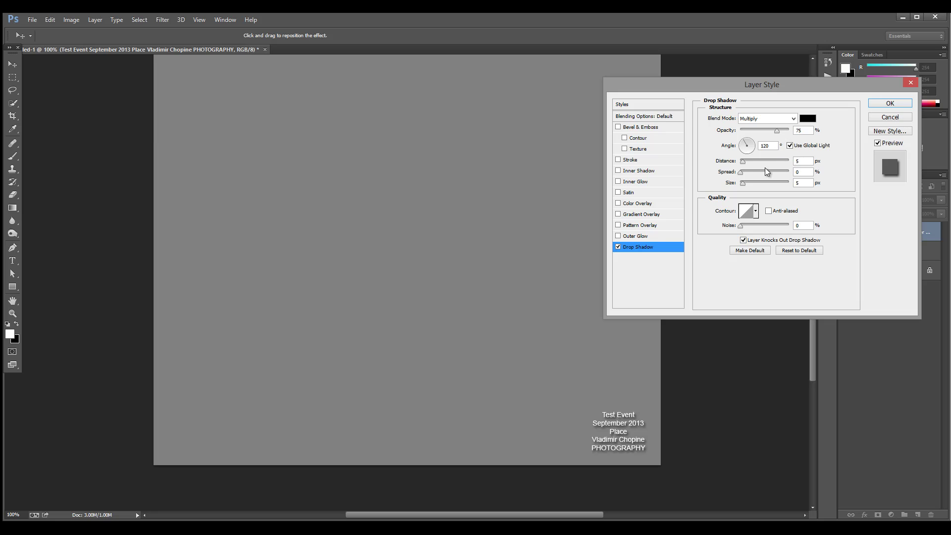
{"action": "left_click_drag", "start_coordinate": [743, 161], "coordinate": [742, 184]}
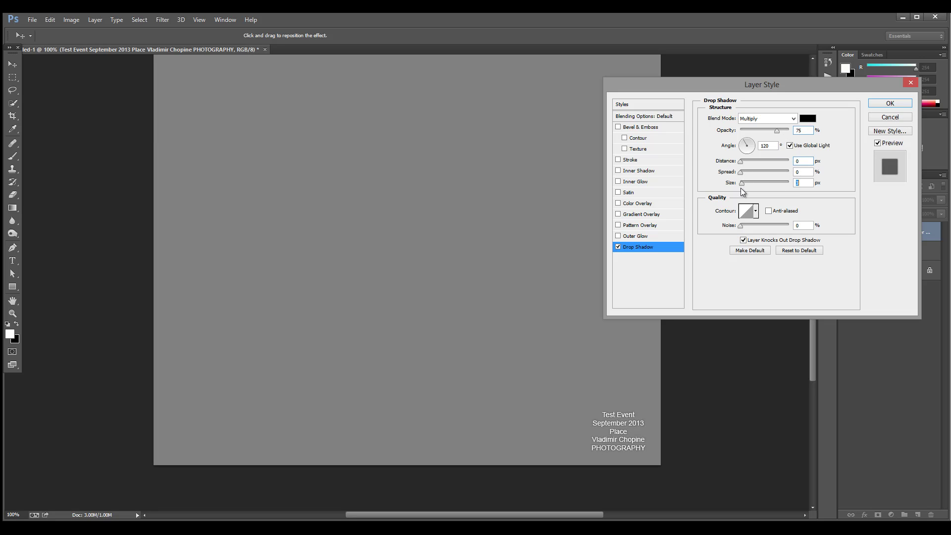
{"action": "left_click", "coordinate": [885, 104]}
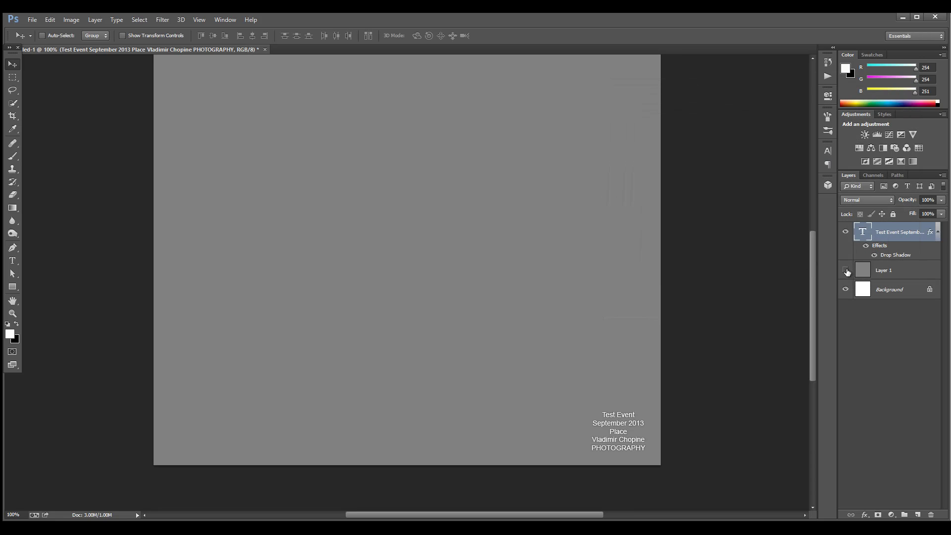
Check the text against the white background, and add a black-filled layer directly above the gray layer
{"action": "left_click", "coordinate": [846, 271]}
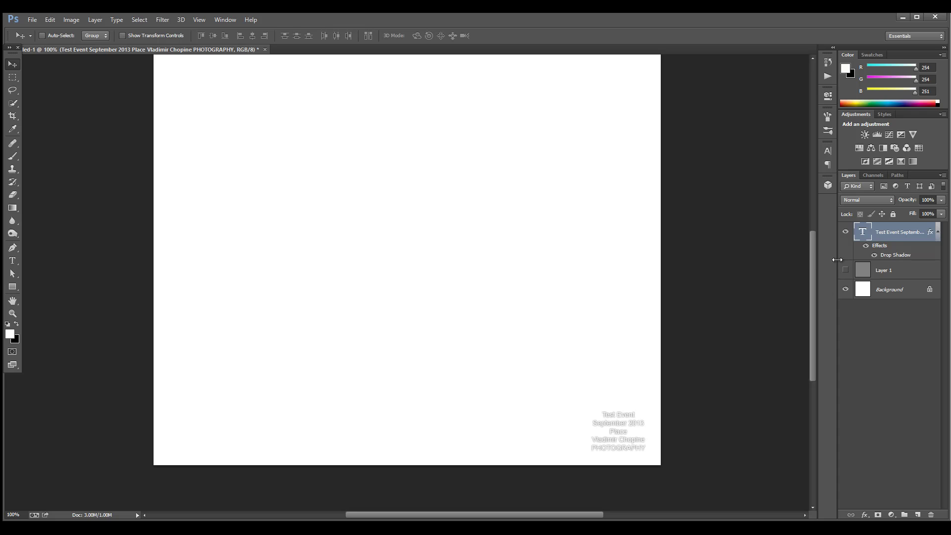
{"action": "left_click", "coordinate": [846, 271]}
{"action": "left_click", "coordinate": [919, 272]}
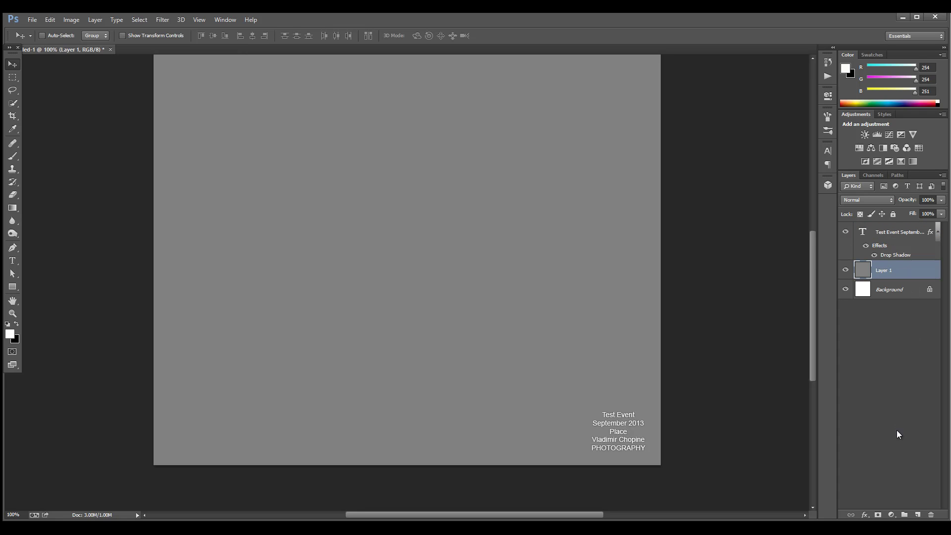
{"action": "left_click", "coordinate": [919, 516]}
{"action": "key", "text": "alt+BackSpace"}
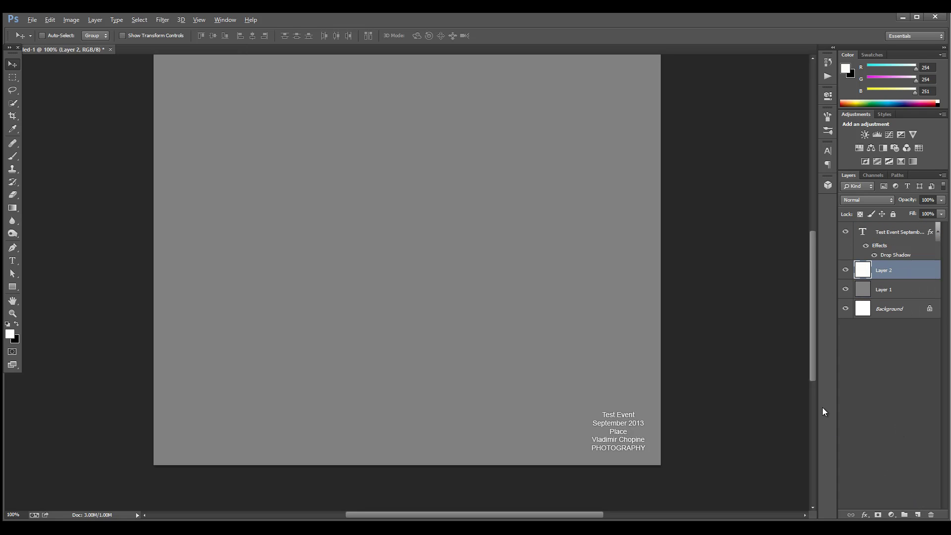
{"action": "key", "text": "ctrl+BackSpace"}
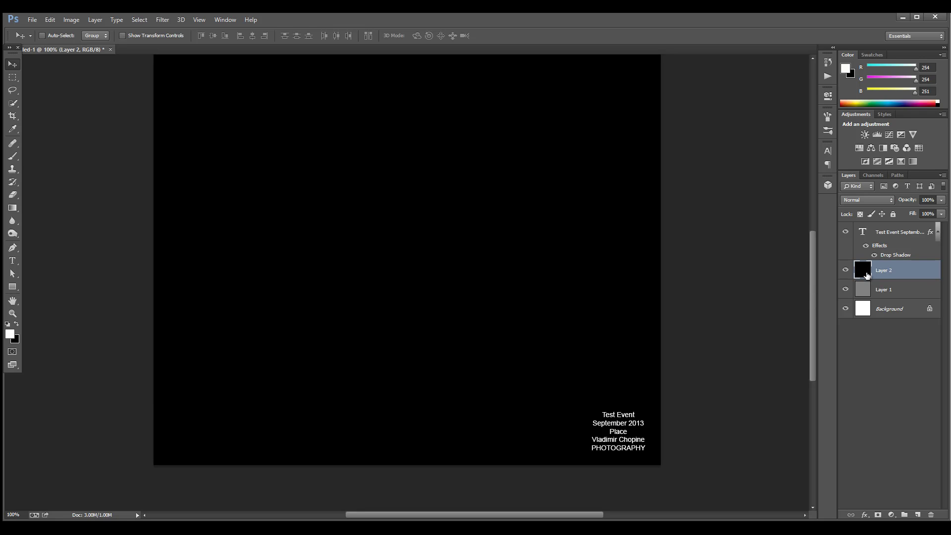
Compare the text over the gray, white and black backdrops, and lower the text layer's fill to 17%
{"action": "left_click", "coordinate": [846, 270]}
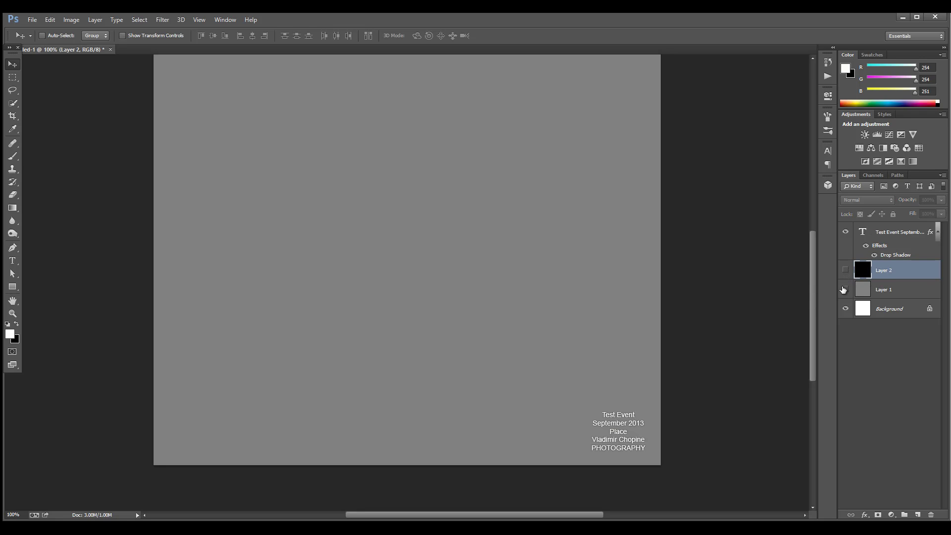
{"action": "left_click", "coordinate": [845, 290]}
{"action": "left_click", "coordinate": [844, 289]}
{"action": "left_click", "coordinate": [846, 270]}
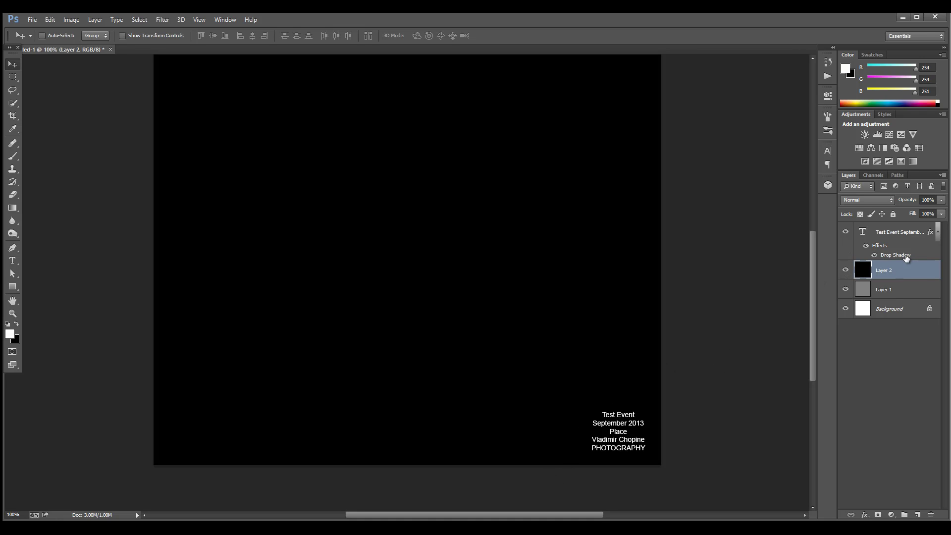
{"action": "left_click", "coordinate": [910, 235]}
{"action": "left_click", "coordinate": [942, 214]}
{"action": "left_click_drag", "start_coordinate": [941, 224], "coordinate": [899, 229]}
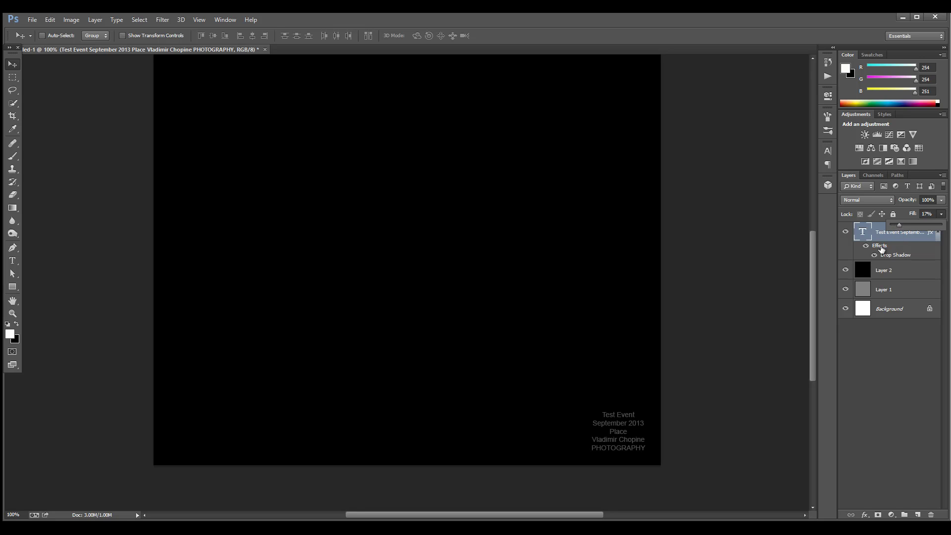
Hide the black and gray layers, and set the text's drop shadow to 19% spread and about 40% opacity
{"action": "left_click", "coordinate": [845, 271]}
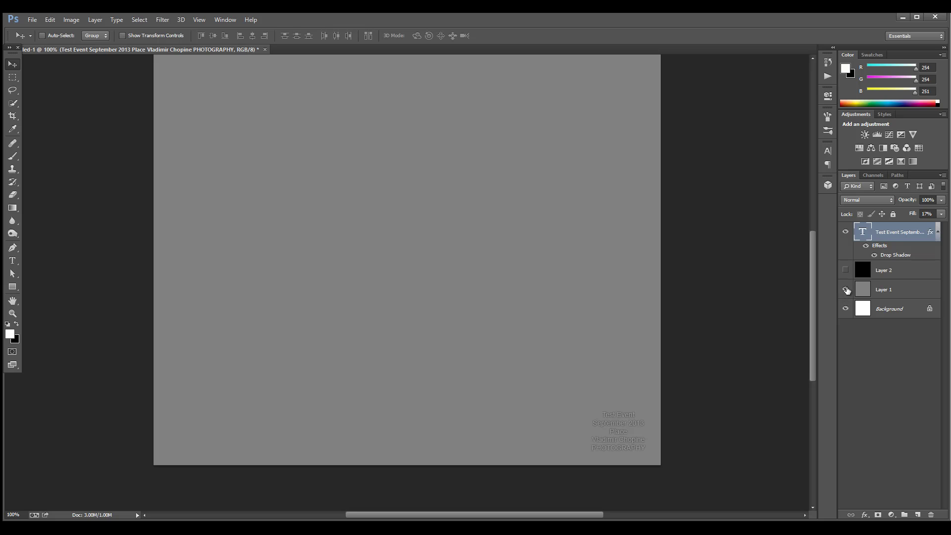
{"action": "left_click", "coordinate": [846, 290]}
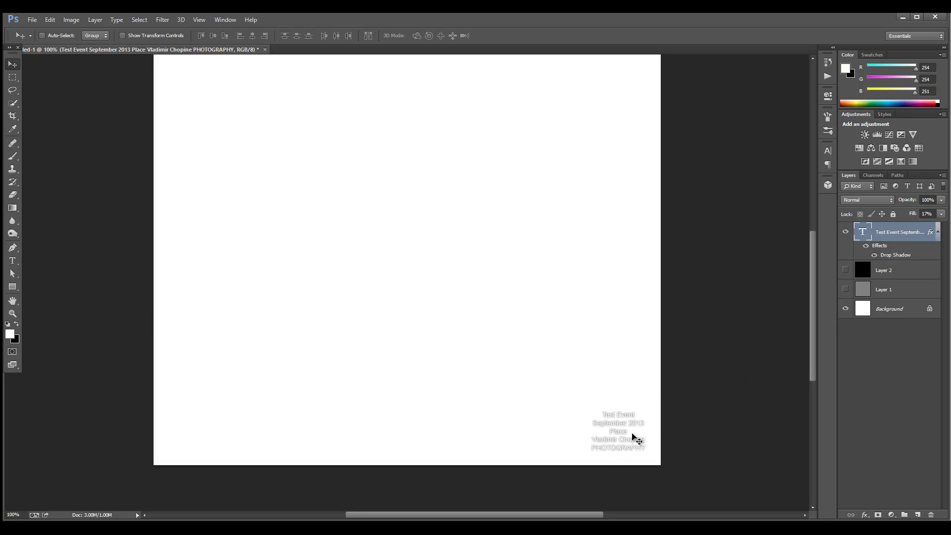
{"action": "double_click", "coordinate": [934, 236]}
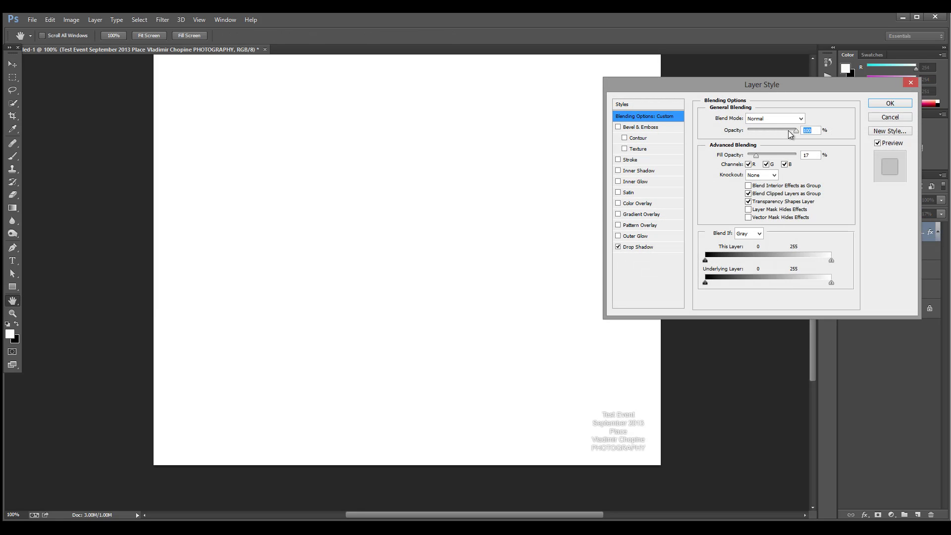
{"action": "left_click", "coordinate": [641, 248]}
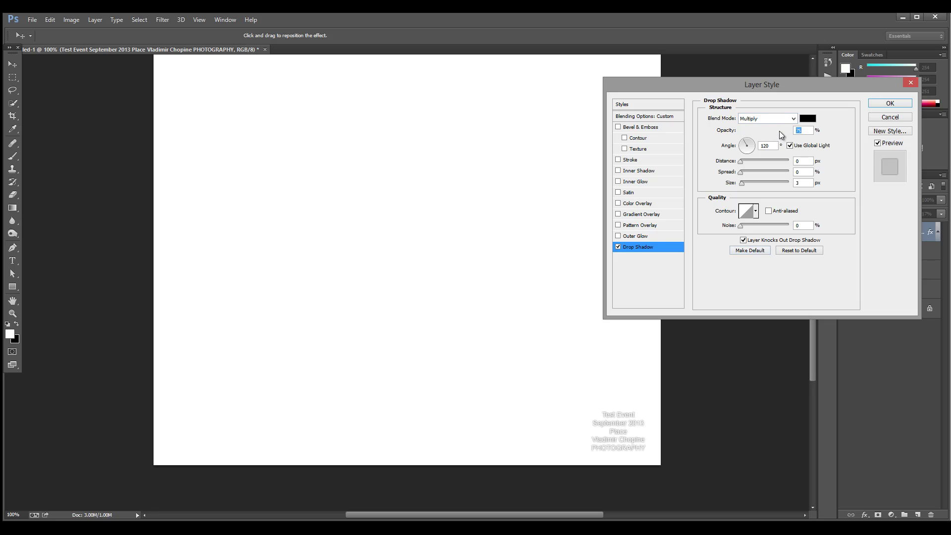
{"action": "left_click_drag", "start_coordinate": [780, 132], "coordinate": [783, 131]}
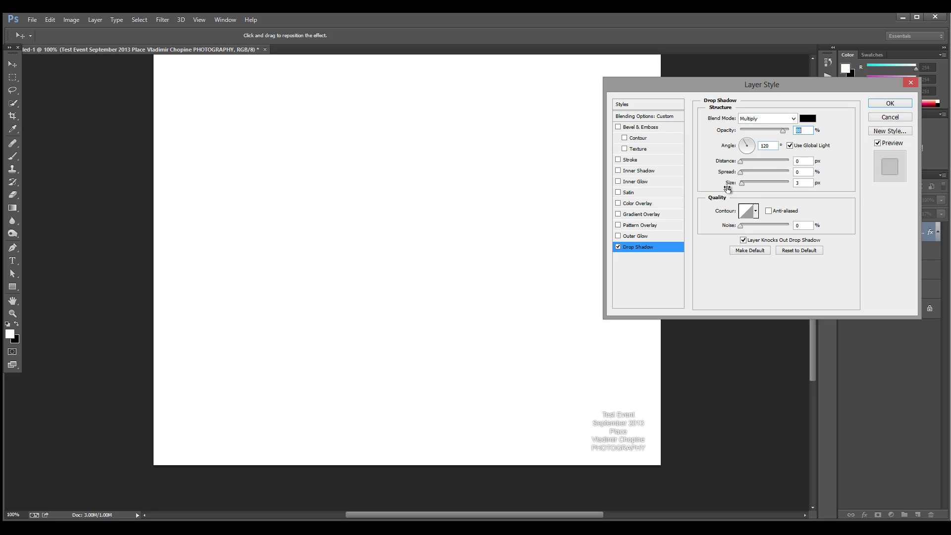
{"action": "left_click_drag", "start_coordinate": [741, 173], "coordinate": [752, 177]}
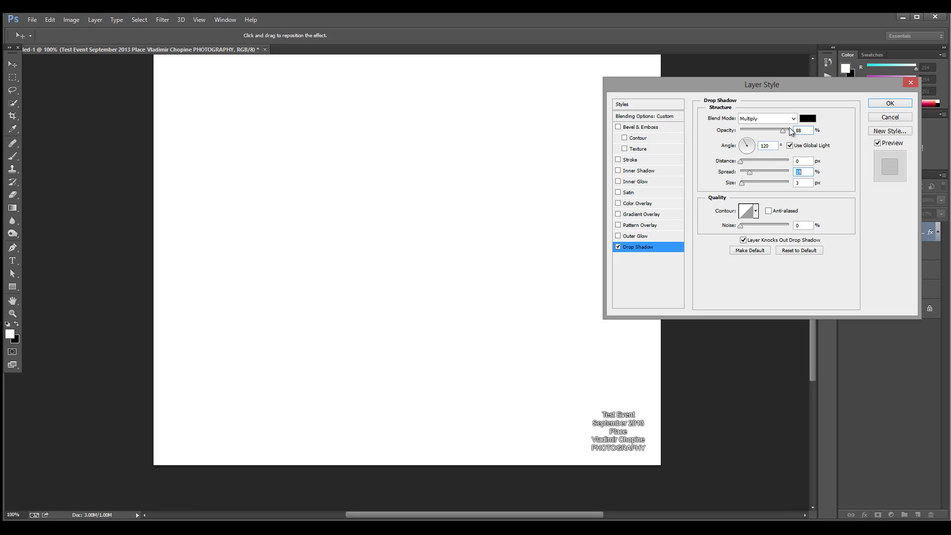
{"action": "left_click_drag", "start_coordinate": [784, 130], "coordinate": [763, 131]}
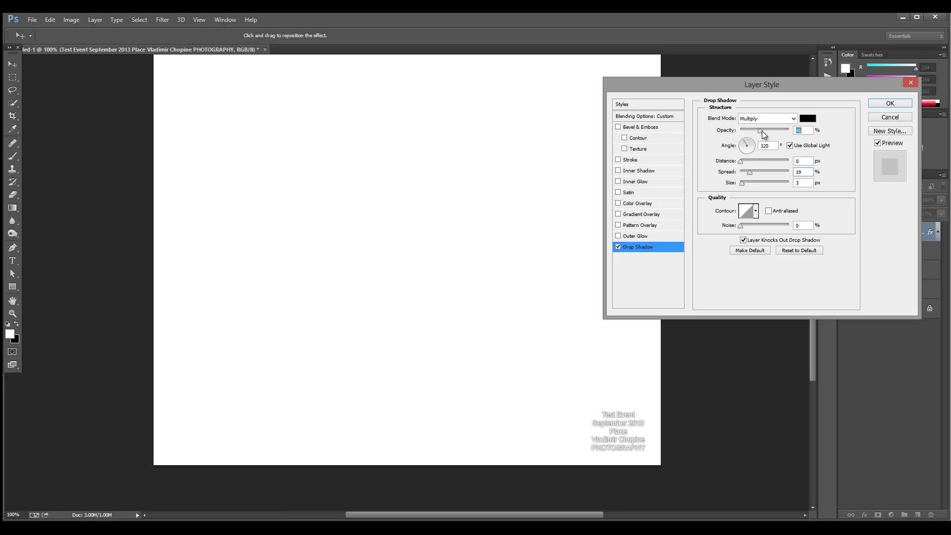
{"action": "left_click", "coordinate": [890, 103]}
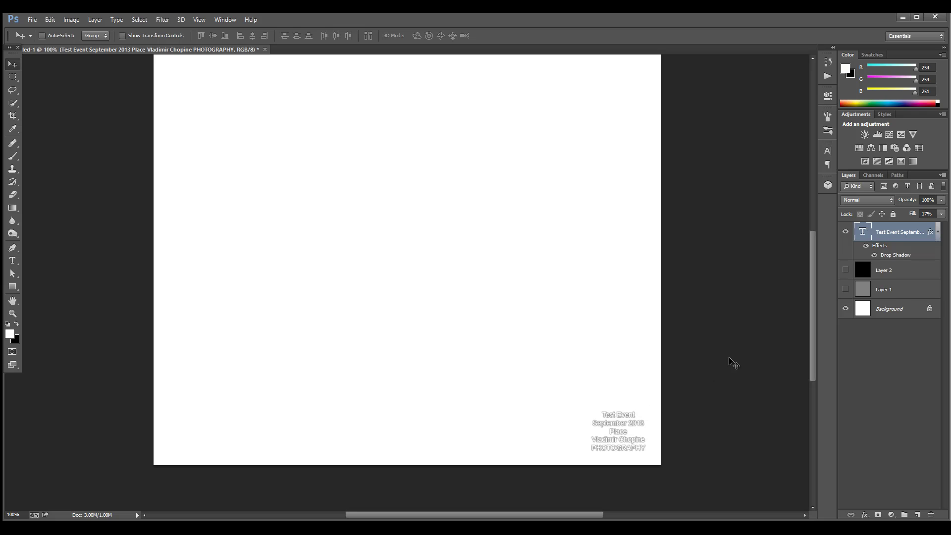
Show the list of saved Photoshop actions alongside the whole canvas
{"action": "mouse_move", "coordinate": [813, 332]}
{"action": "left_mouse_down"}
{"action": "mouse_move", "coordinate": [813, 314]}
{"action": "mouse_move", "coordinate": [809, 328]}
{"action": "left_mouse_up"}
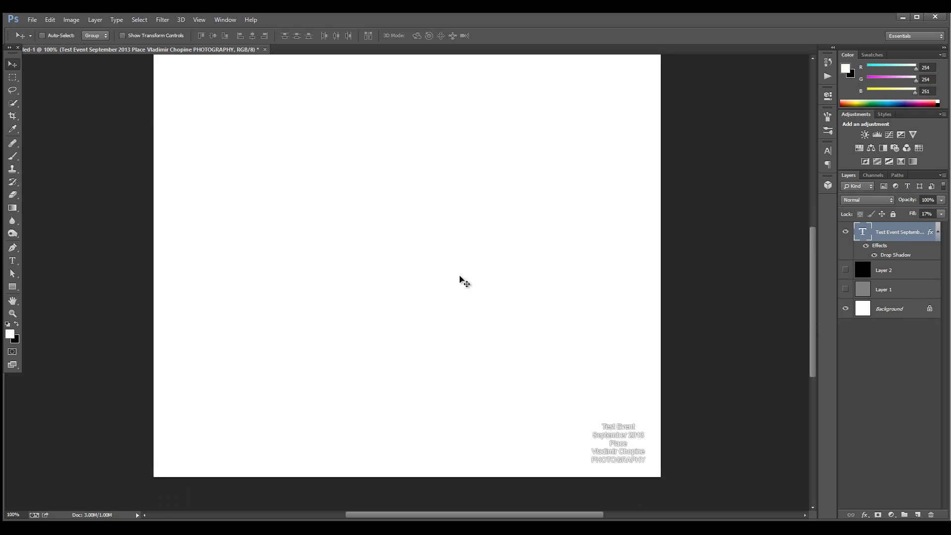
{"action": "scroll", "coordinate": [460, 279], "scroll_direction": "down", "scroll_amount": 2}
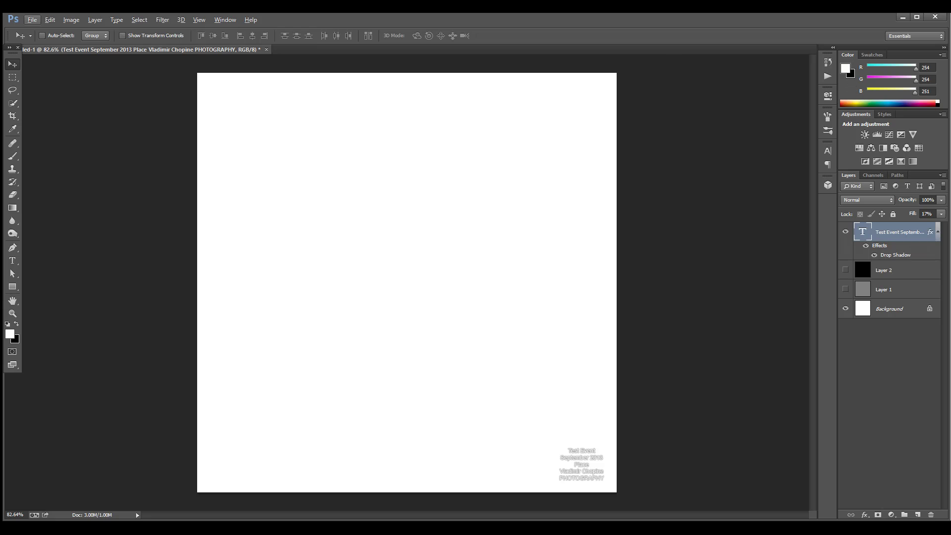
{"action": "left_click", "coordinate": [232, 19]}
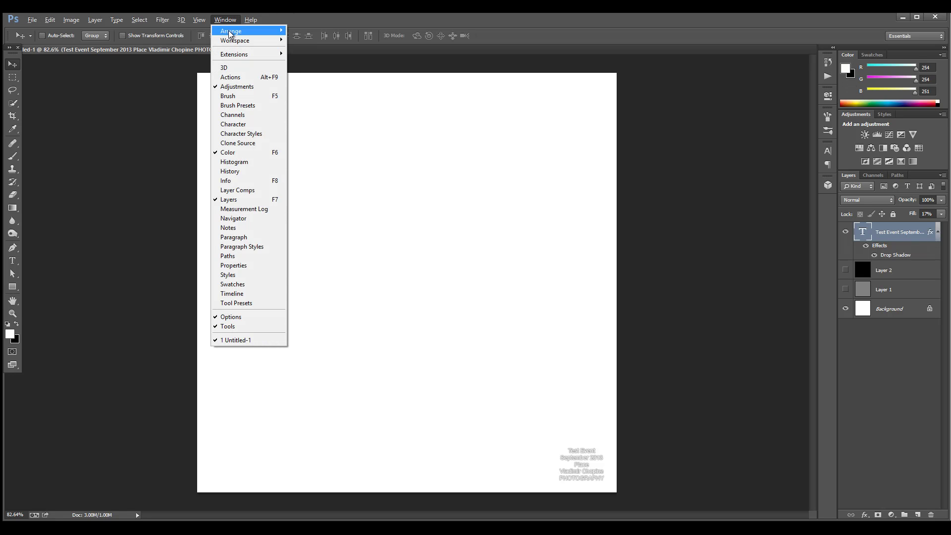
{"action": "left_click", "coordinate": [230, 78]}
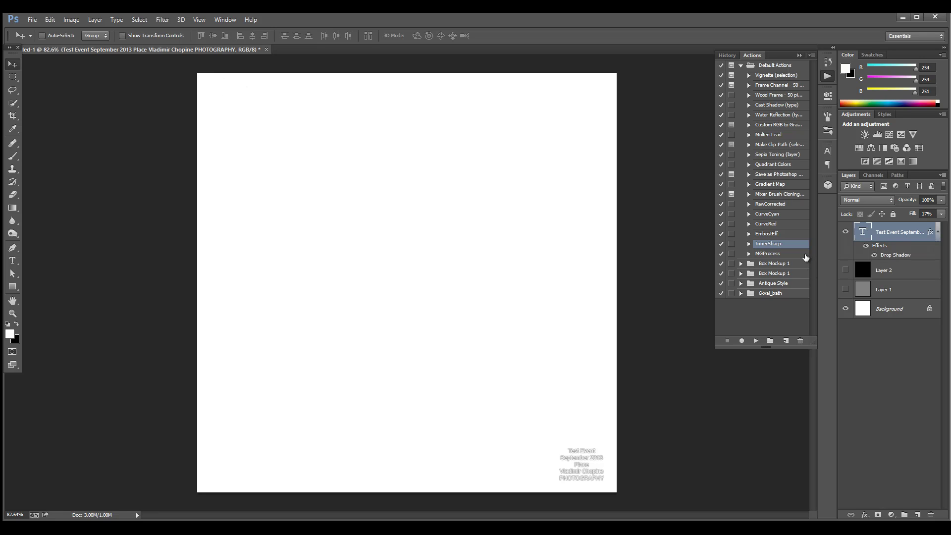
Create a green action named WaterMark in the Default Actions set and start recording it
{"action": "left_click", "coordinate": [783, 66]}
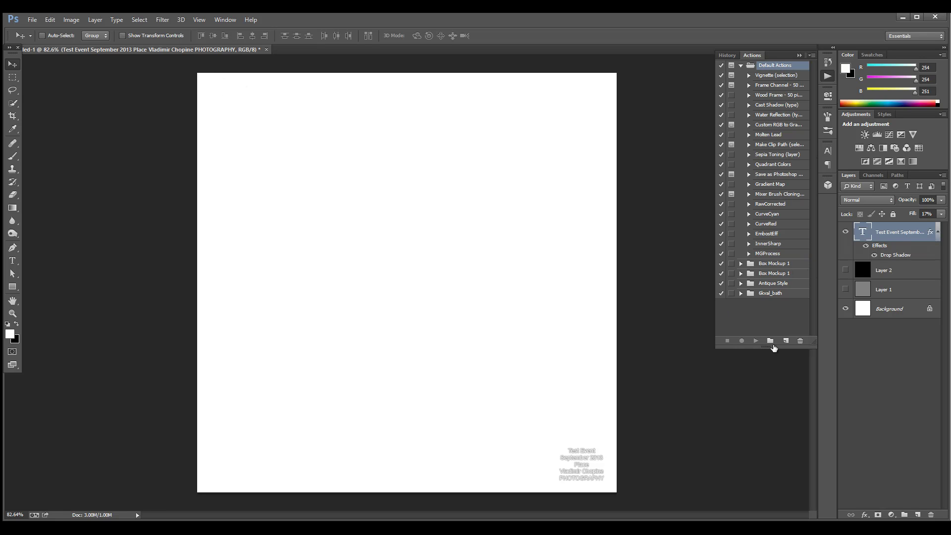
{"action": "left_click", "coordinate": [787, 342]}
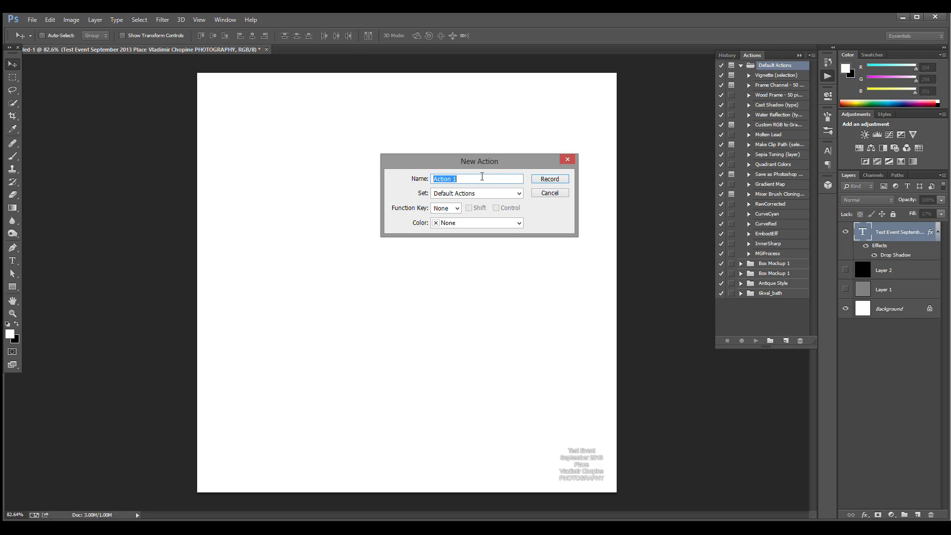
{"action": "type", "text": "WaterMark"}
{"action": "left_click", "coordinate": [504, 225]}
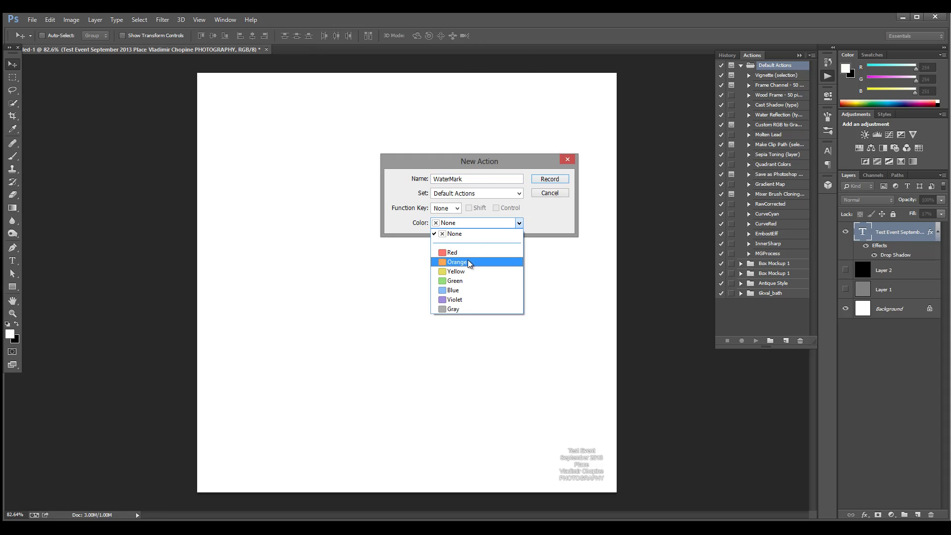
{"action": "left_click", "coordinate": [473, 280]}
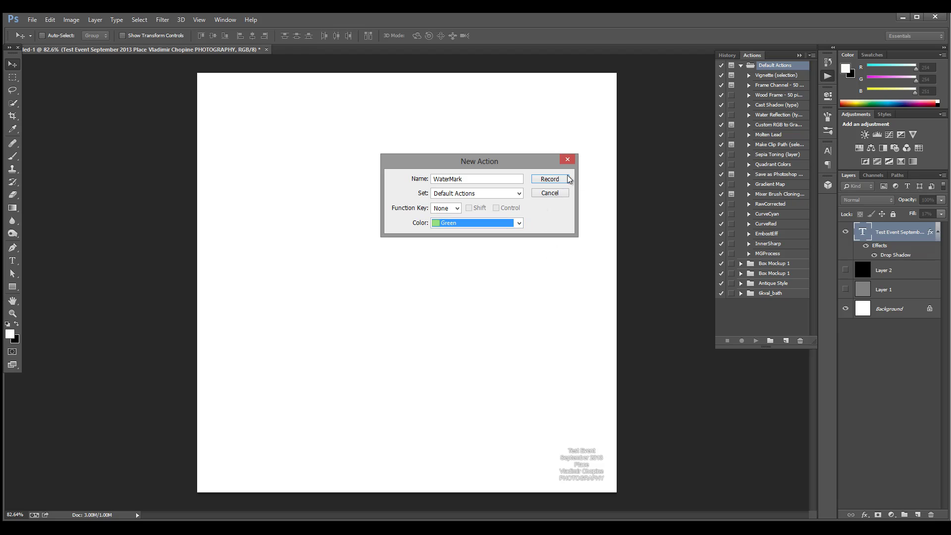
{"action": "left_click", "coordinate": [551, 179]}
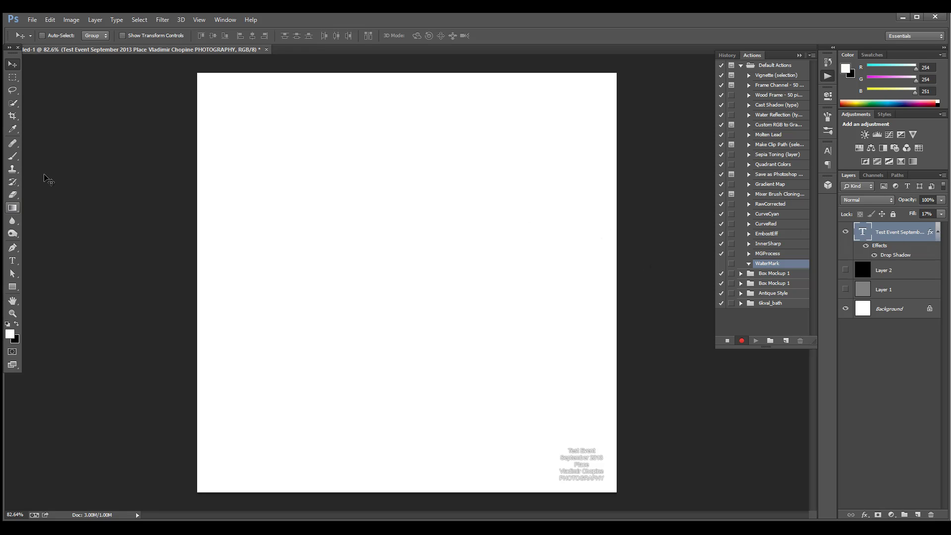
Add a centered text layer reading Test Event, September 2013, Cool Place, the photographer's name and PHOTOGRAPHY on separate lines
{"action": "left_click", "coordinate": [13, 261]}
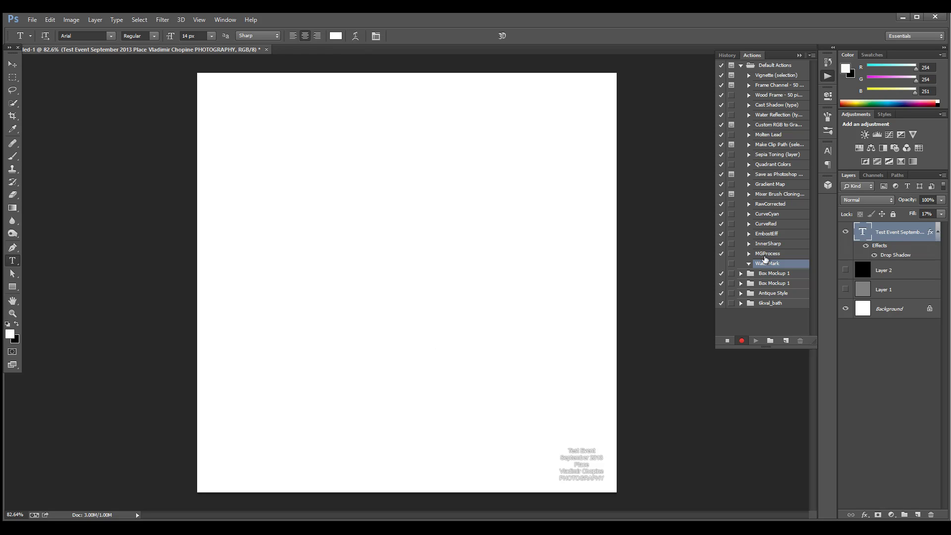
{"action": "left_click", "coordinate": [376, 382]}
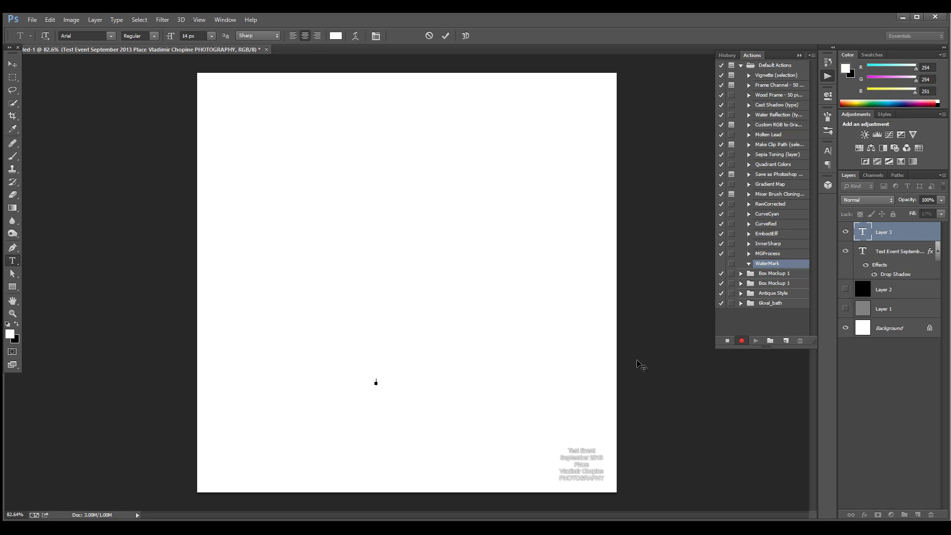
{"action": "type", "text": "Photog"}
{"action": "type", "text": "laceVladimir C"}
{"action": "key", "text": "Return"}
{"action": "left_click", "coordinate": [12, 65]}
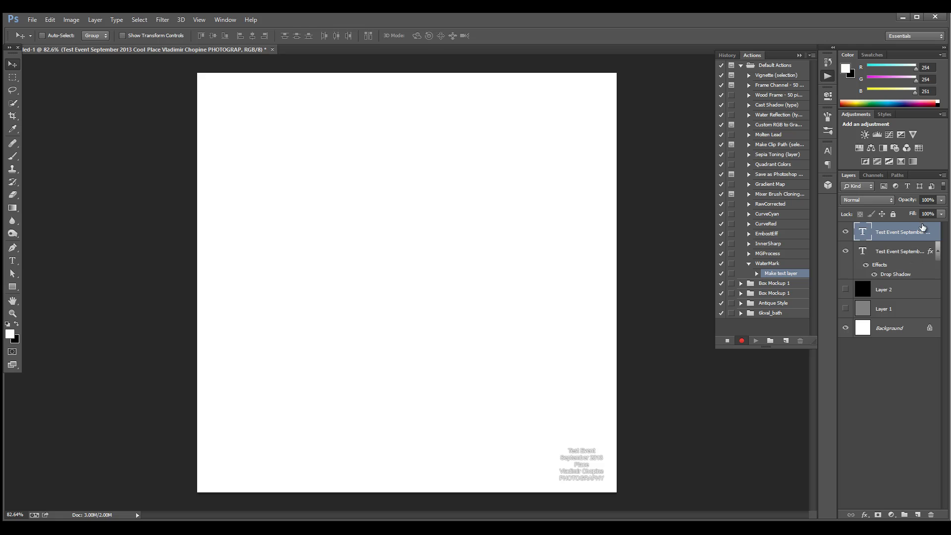
Give the new text layer a drop shadow with 0 px distance, 13% spread and 4 px size
{"action": "double_click", "coordinate": [930, 229]}
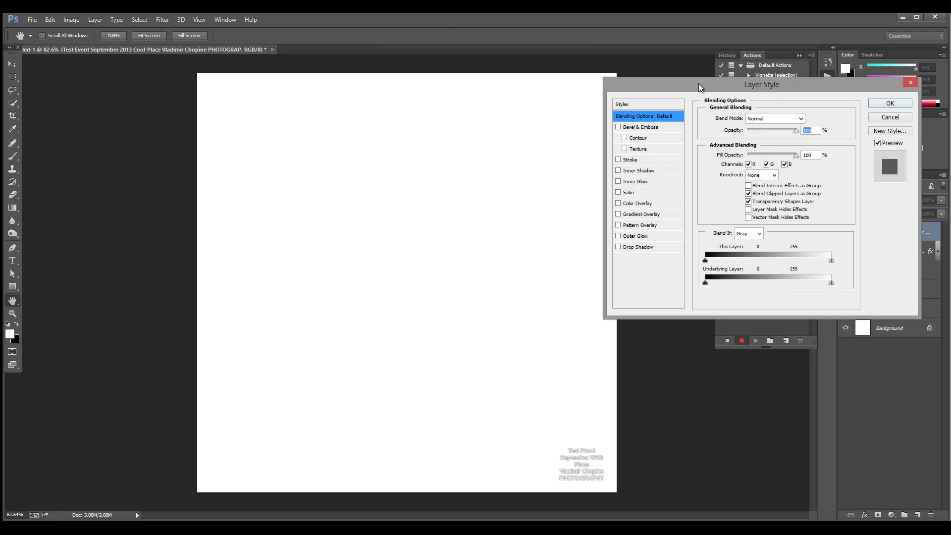
{"action": "left_click", "coordinate": [642, 247]}
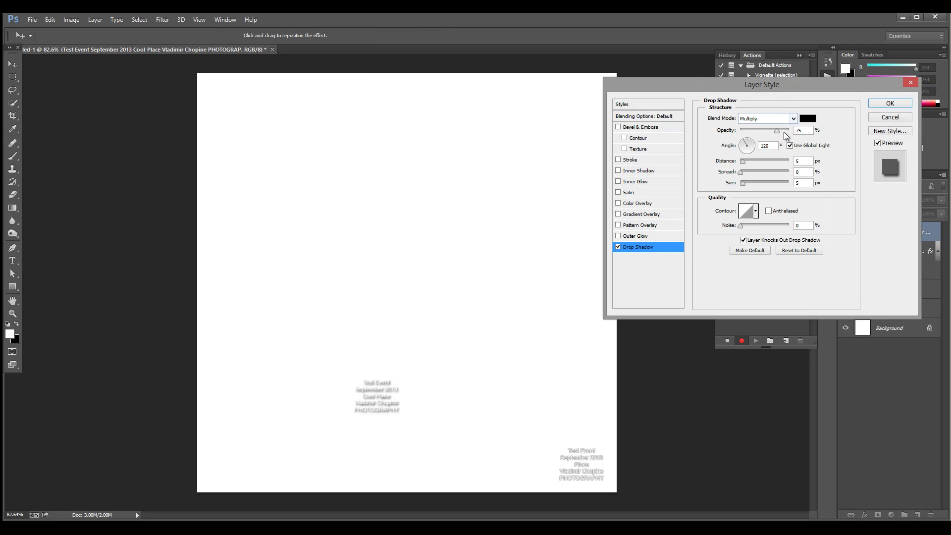
{"action": "left_click_drag", "start_coordinate": [777, 132], "coordinate": [782, 133]}
{"action": "left_click_drag", "start_coordinate": [746, 165], "coordinate": [738, 167]}
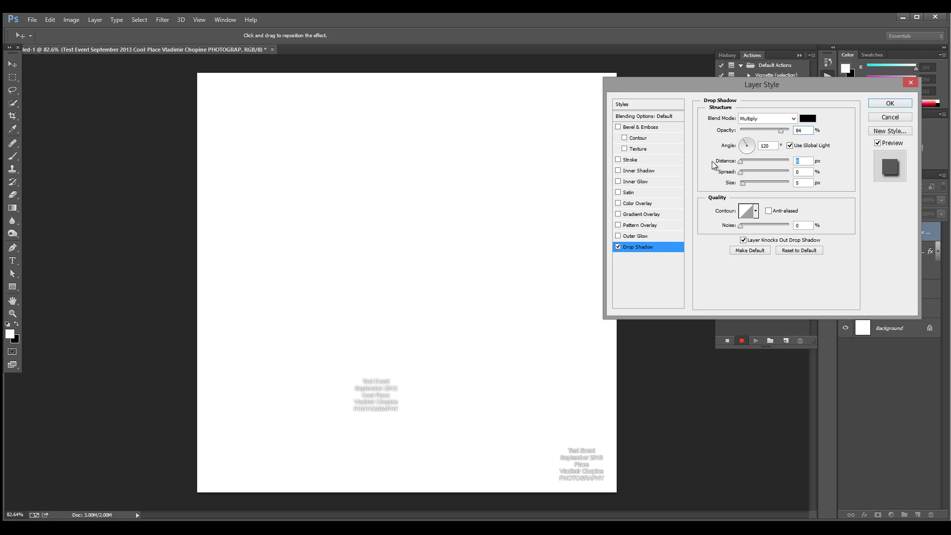
{"action": "left_click", "coordinate": [740, 174]}
{"action": "left_click_drag", "start_coordinate": [743, 176], "coordinate": [744, 188]}
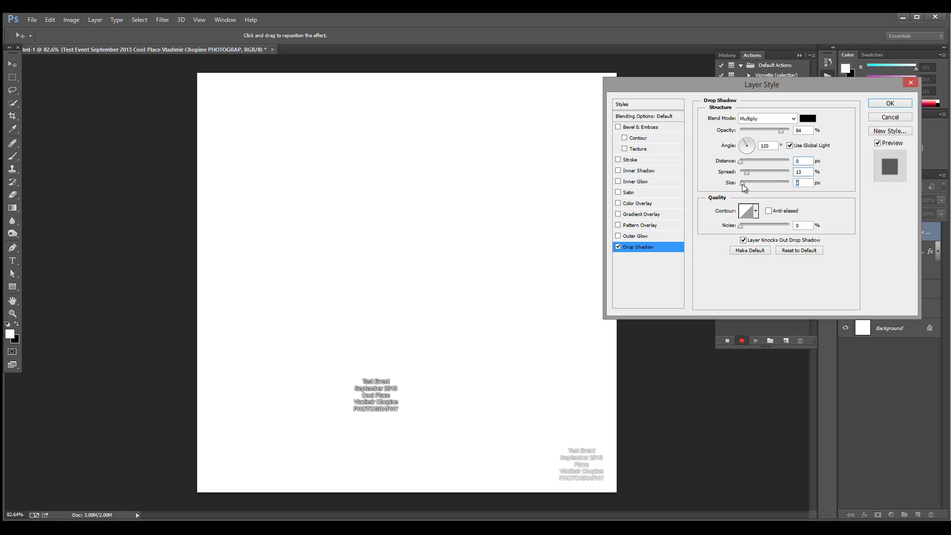
{"action": "left_click_drag", "start_coordinate": [782, 131], "coordinate": [776, 134]}
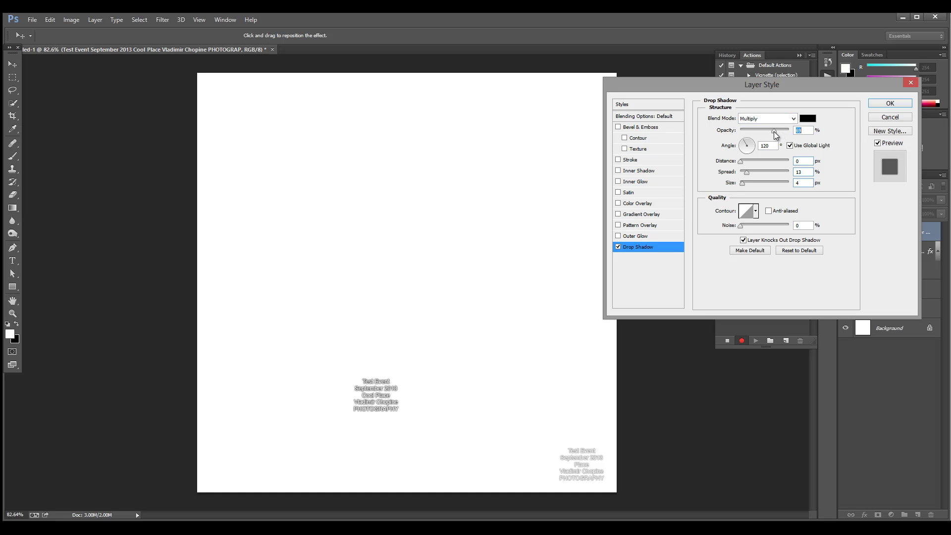
{"action": "left_click", "coordinate": [886, 104]}
Lower the new text layer's fill to 12%
{"action": "left_click", "coordinate": [940, 214]}
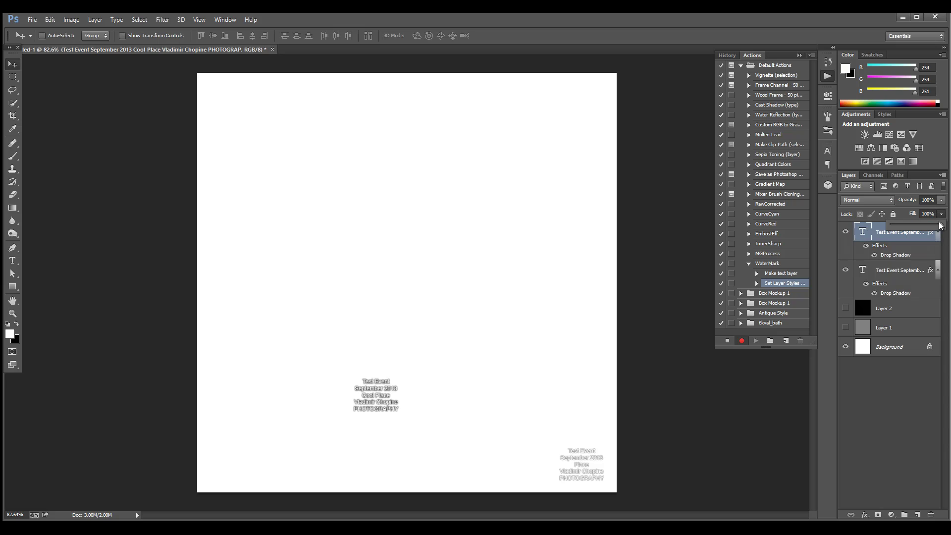
{"action": "left_click_drag", "start_coordinate": [942, 227], "coordinate": [905, 224]}
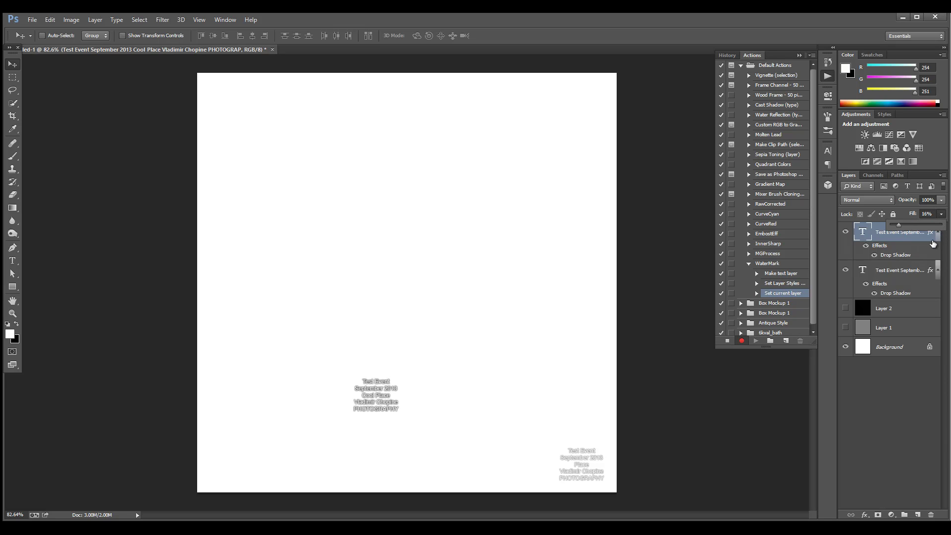
{"action": "left_click", "coordinate": [932, 244]}
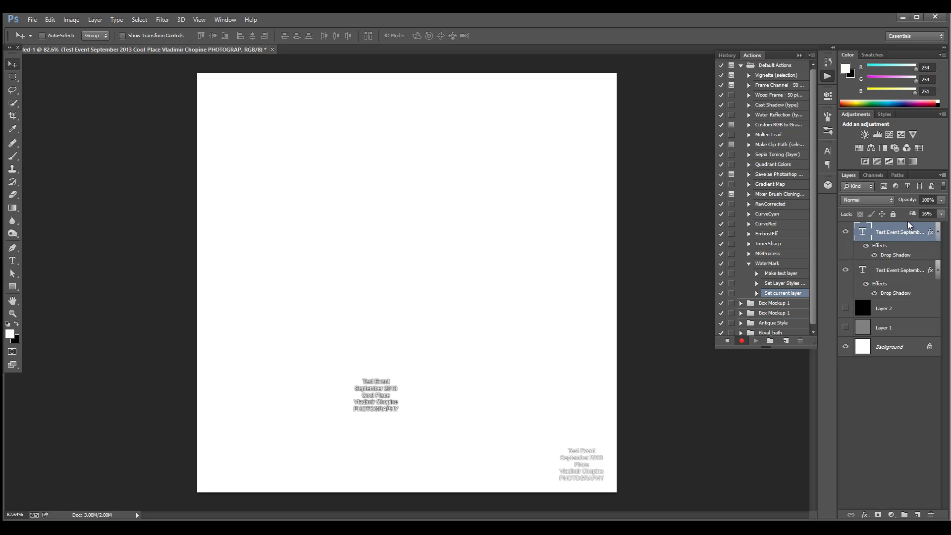
{"action": "left_click", "coordinate": [941, 214]}
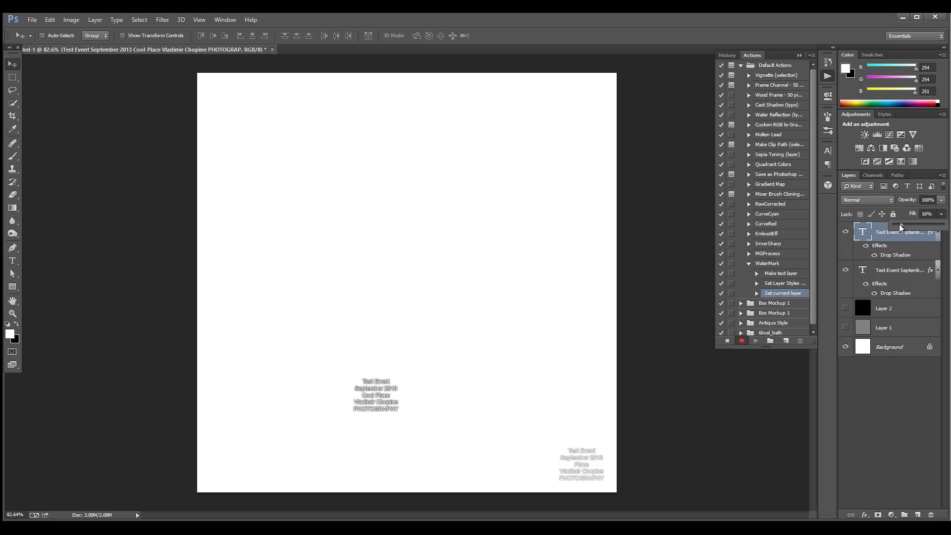
{"action": "left_click_drag", "start_coordinate": [900, 227], "coordinate": [903, 227]}
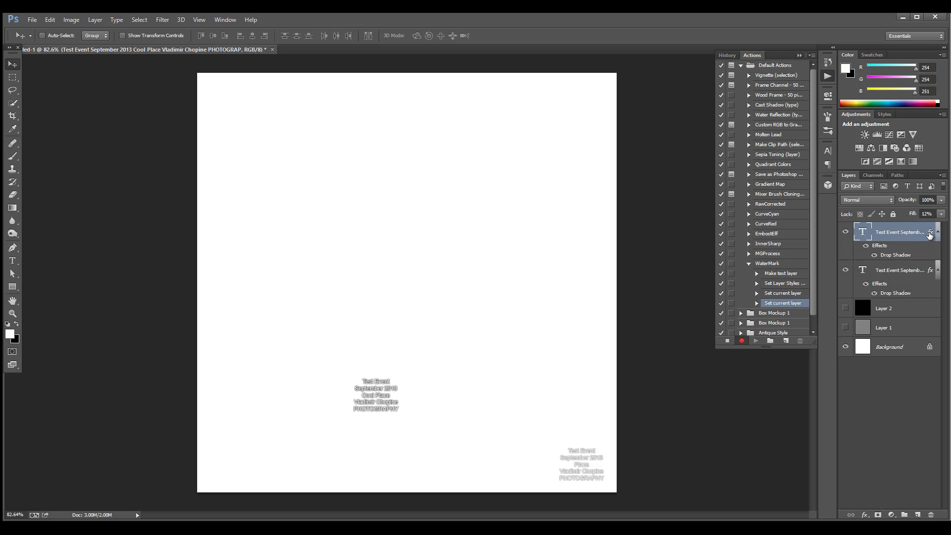
Reduce the opacity of the new text layer's drop shadow to about 33%
{"action": "double_click", "coordinate": [930, 235]}
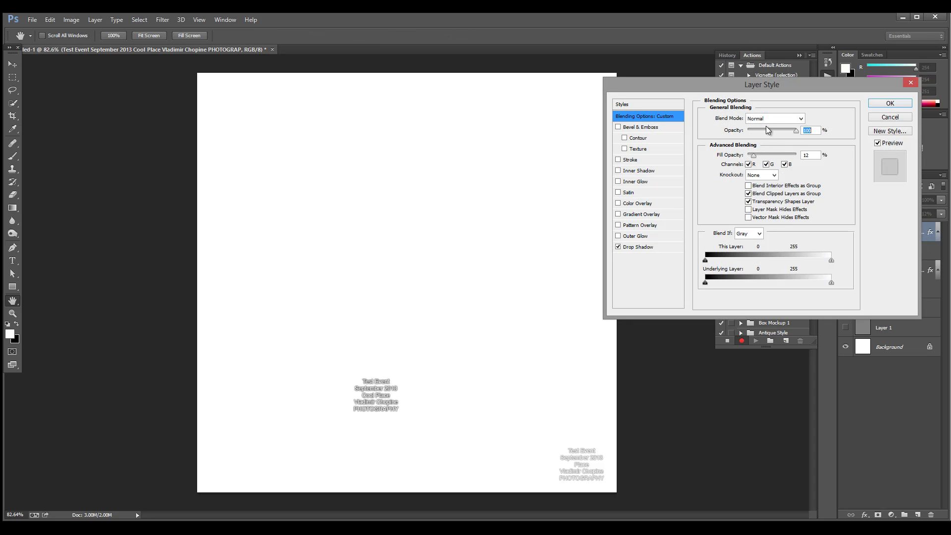
{"action": "left_click", "coordinate": [655, 246]}
{"action": "left_click_drag", "start_coordinate": [774, 134], "coordinate": [758, 135]}
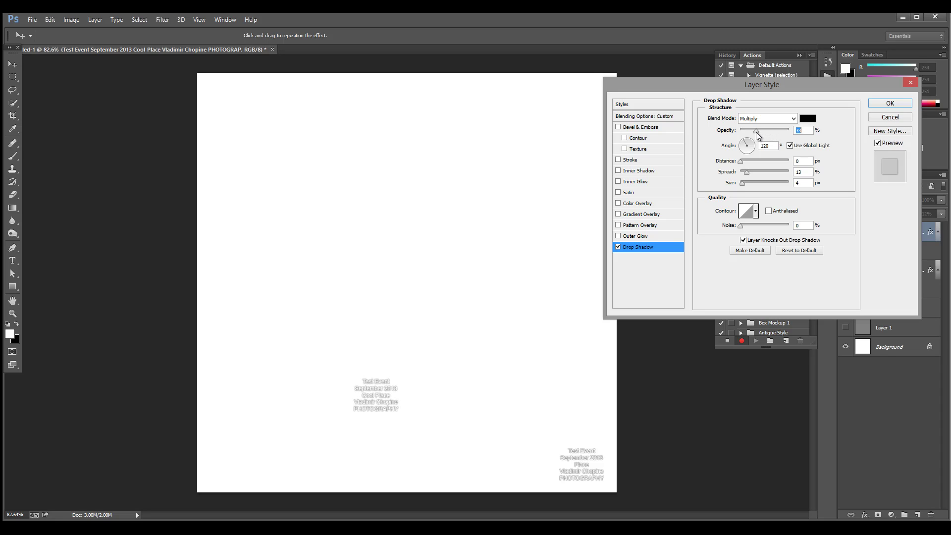
{"action": "left_click", "coordinate": [891, 103]}
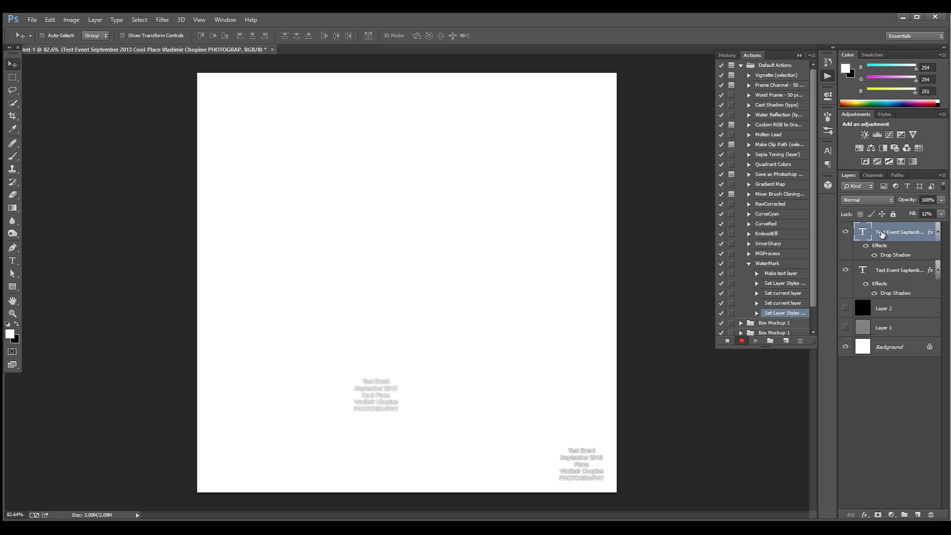
Align the new text layer to the bottom and right edges of the selected canvas, and clear the selection
{"action": "key", "text": "ctrl+a"}
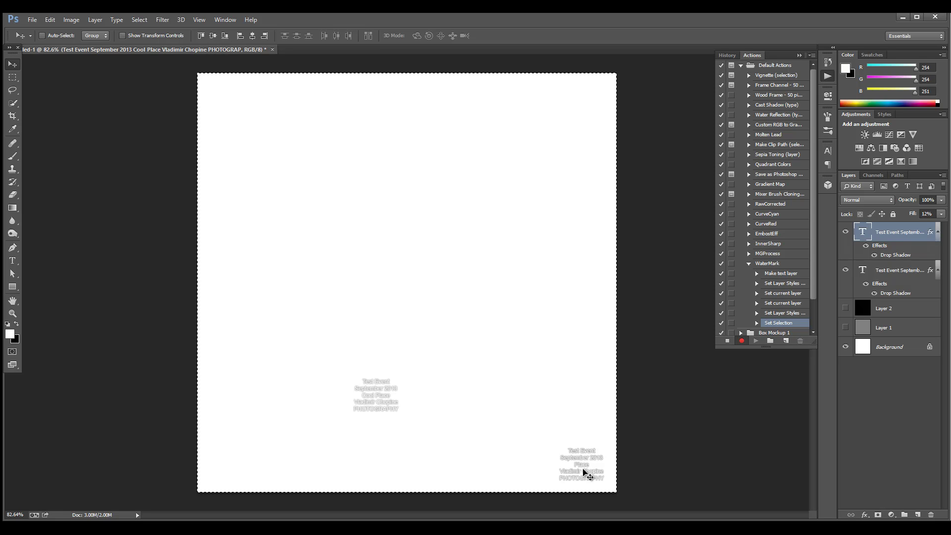
{"action": "left_click", "coordinate": [225, 35]}
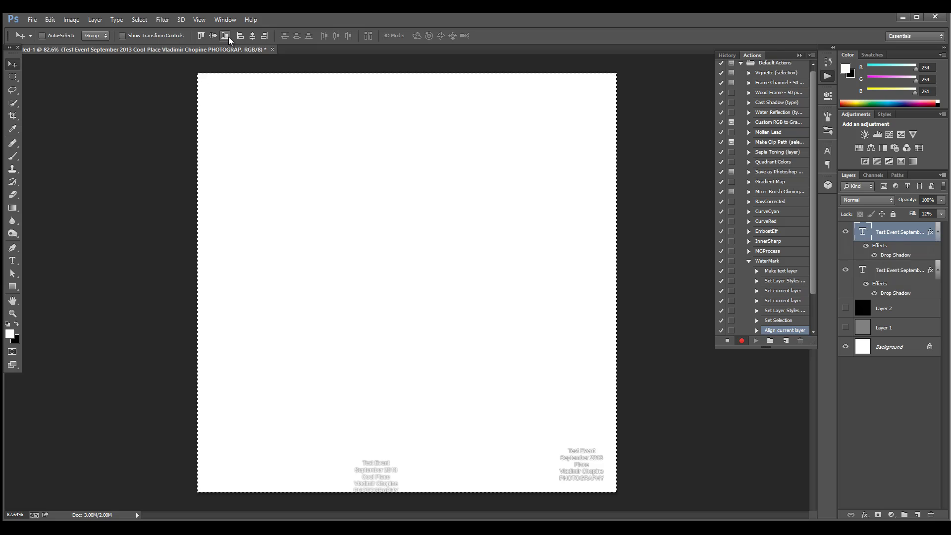
{"action": "left_click", "coordinate": [266, 36]}
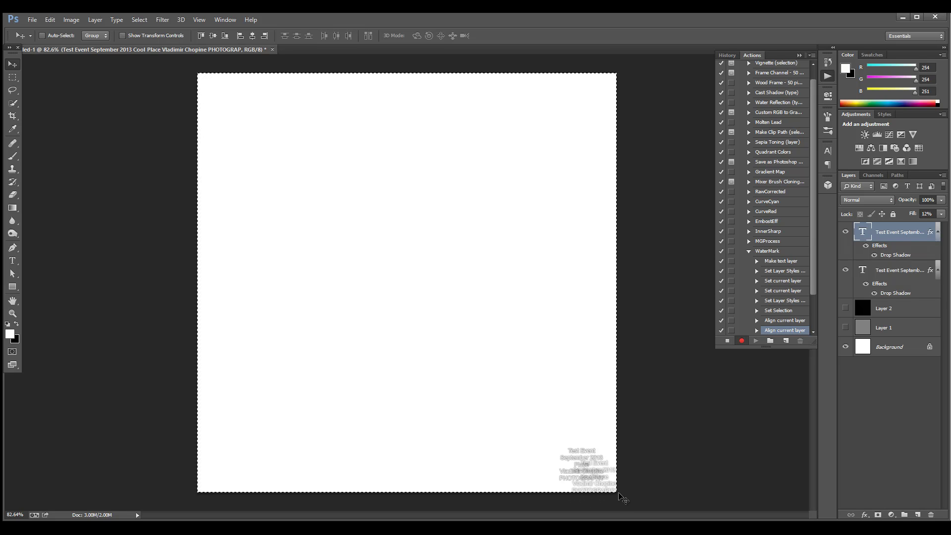
{"action": "left_click", "coordinate": [829, 164]}
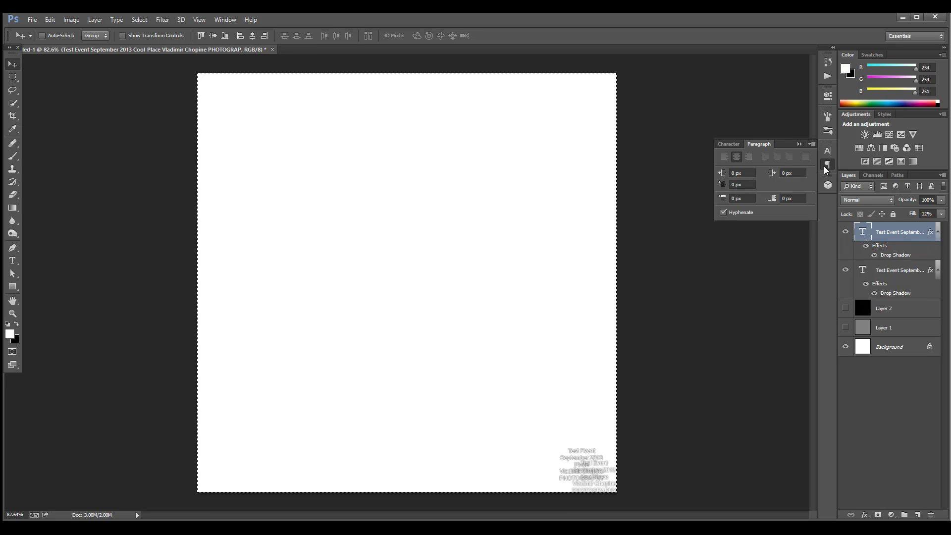
{"action": "left_click", "coordinate": [12, 78]}
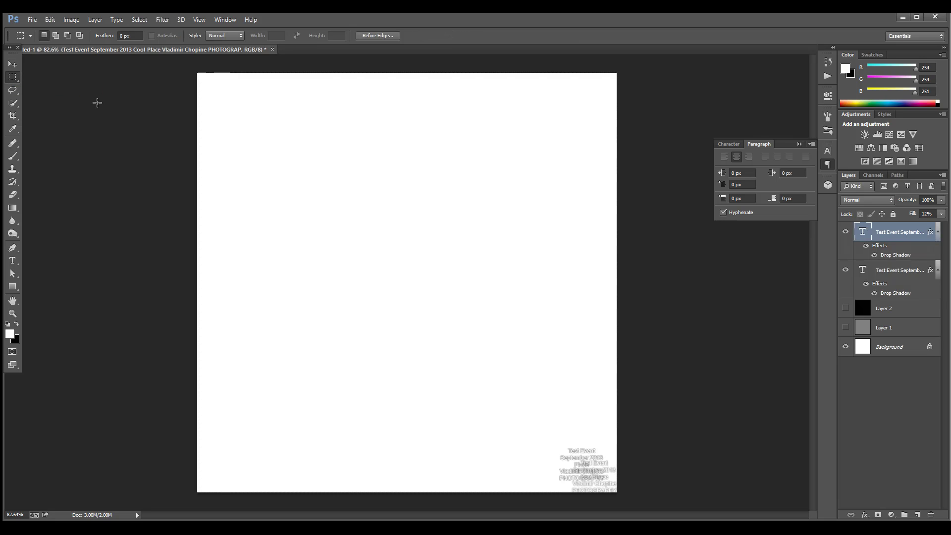
{"action": "left_click", "coordinate": [87, 96]}
{"action": "left_click", "coordinate": [13, 65]}
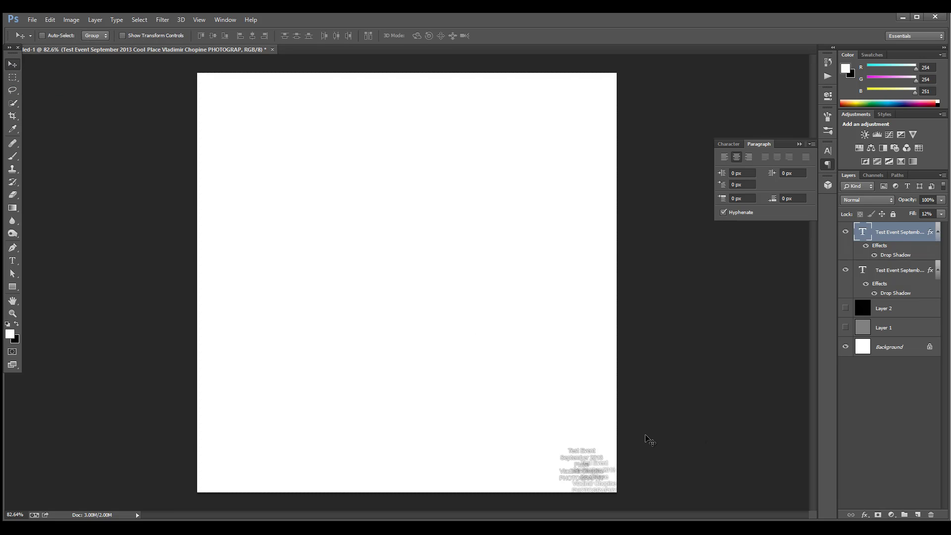
Nudge the new text slightly inward from the canvas's bottom-right corner, and stop recording the WaterMark action
{"action": "key", "text": "Up"}
{"action": "key", "text": "Up"}
{"action": "key", "text": "Up"}
{"action": "key", "text": "Up"}
{"action": "key", "text": "Up"}
{"action": "key", "text": "Up"}
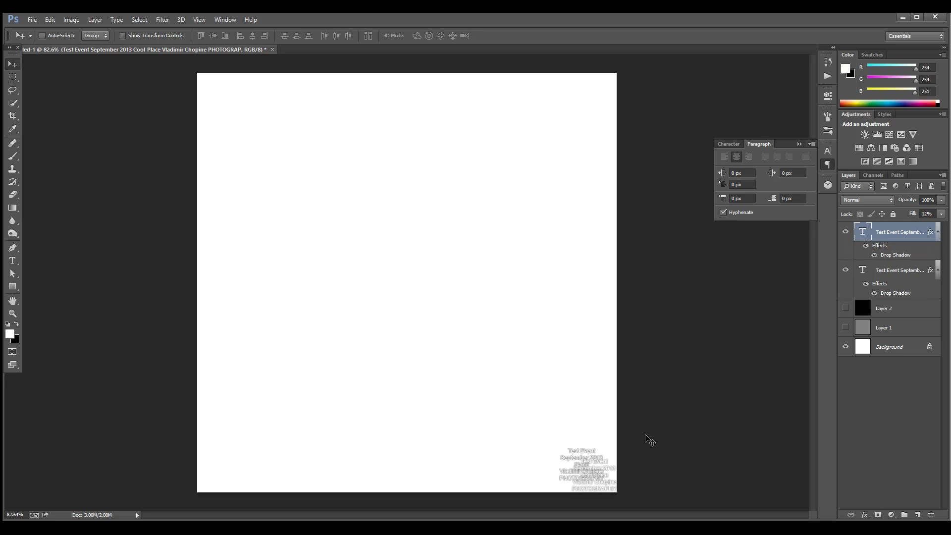
{"action": "key", "text": "Up"}
{"action": "key", "text": "Up"}
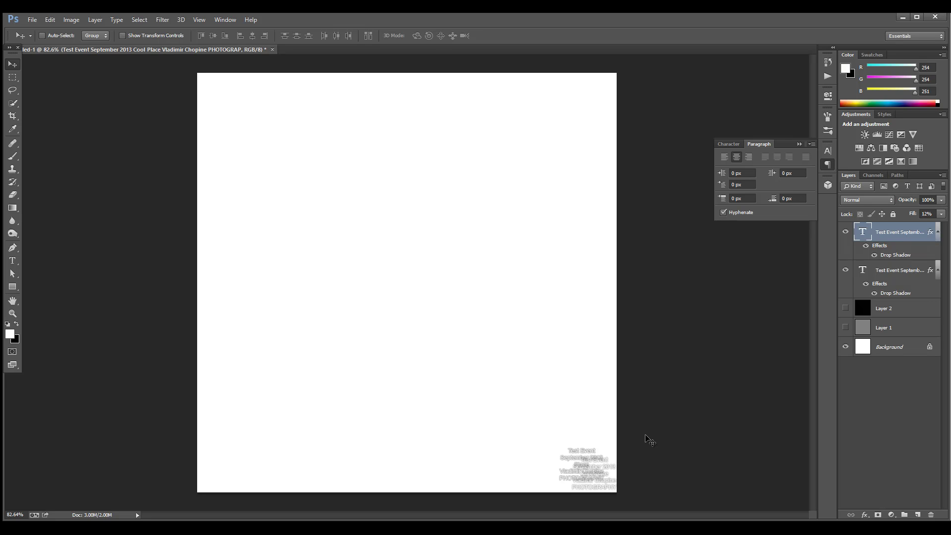
{"action": "key", "text": "Up"}
{"action": "key", "text": "Up"}
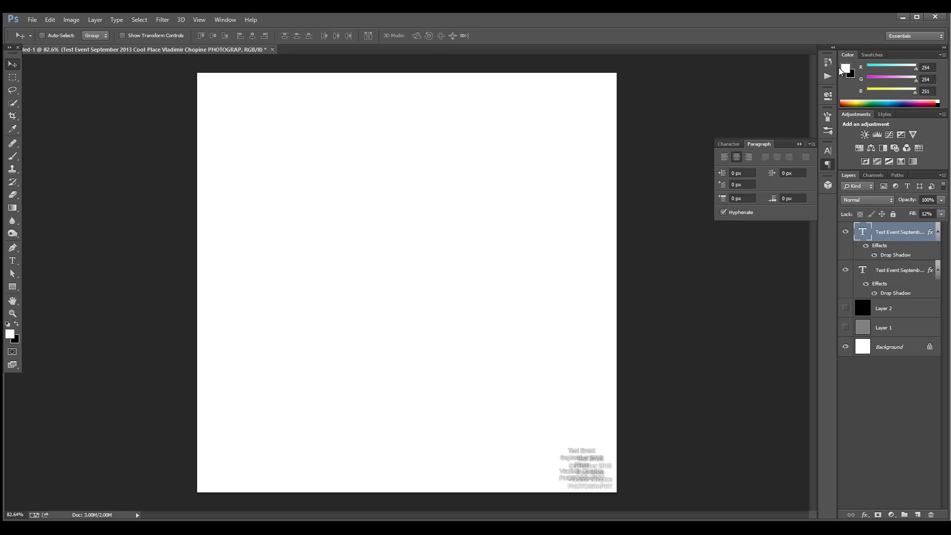
{"action": "left_click", "coordinate": [828, 76]}
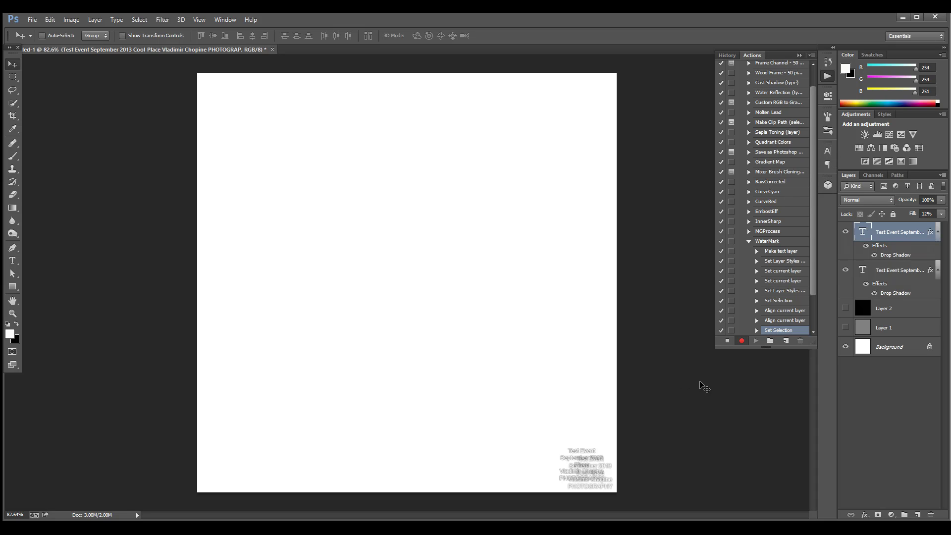
{"action": "left_click", "coordinate": [727, 341]}
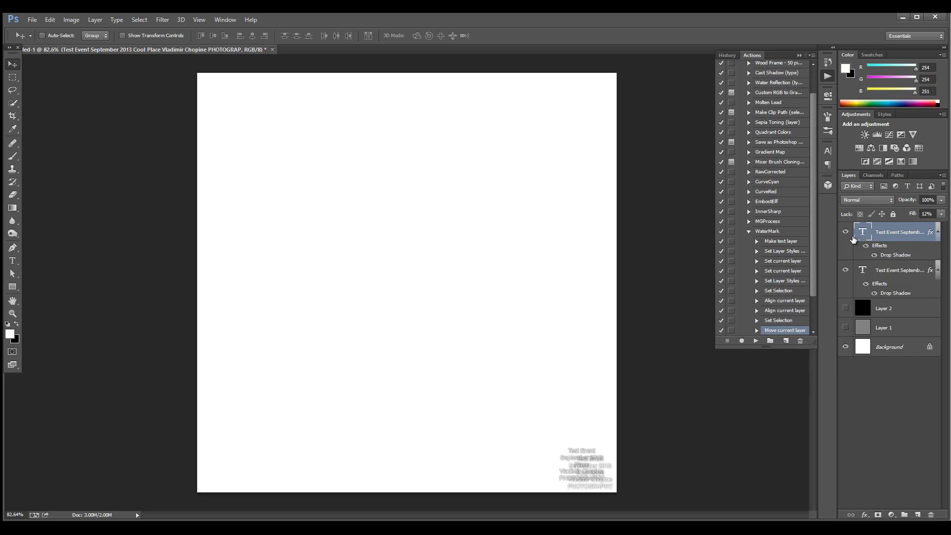
Hide both text layers and show the gray layer, with the WaterMark action collapsed in the list
{"action": "left_click", "coordinate": [846, 232]}
{"action": "left_click", "coordinate": [846, 271]}
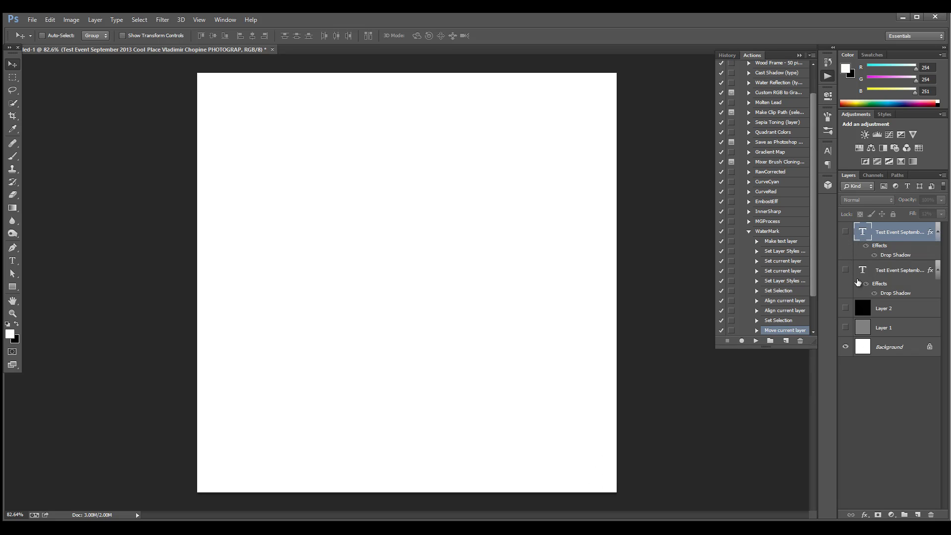
{"action": "left_click", "coordinate": [847, 327]}
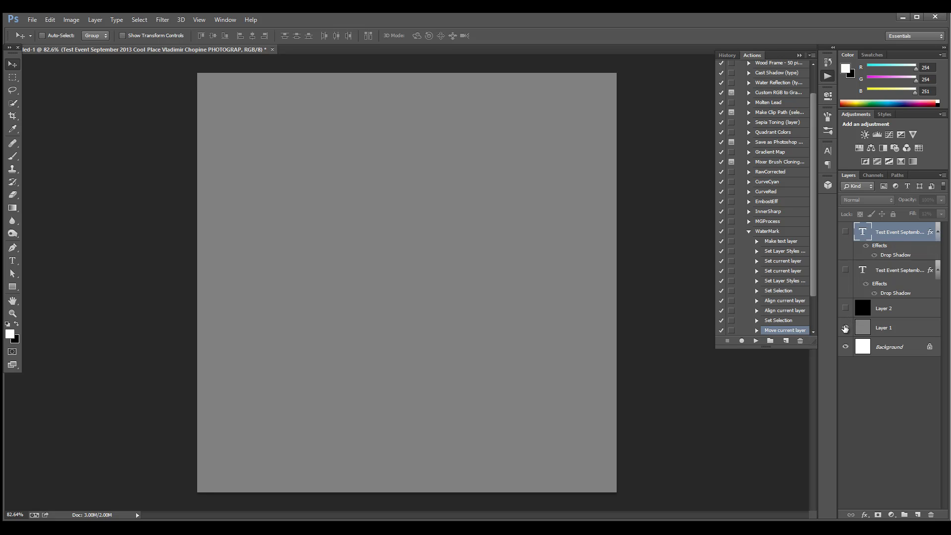
{"action": "left_click", "coordinate": [749, 232]}
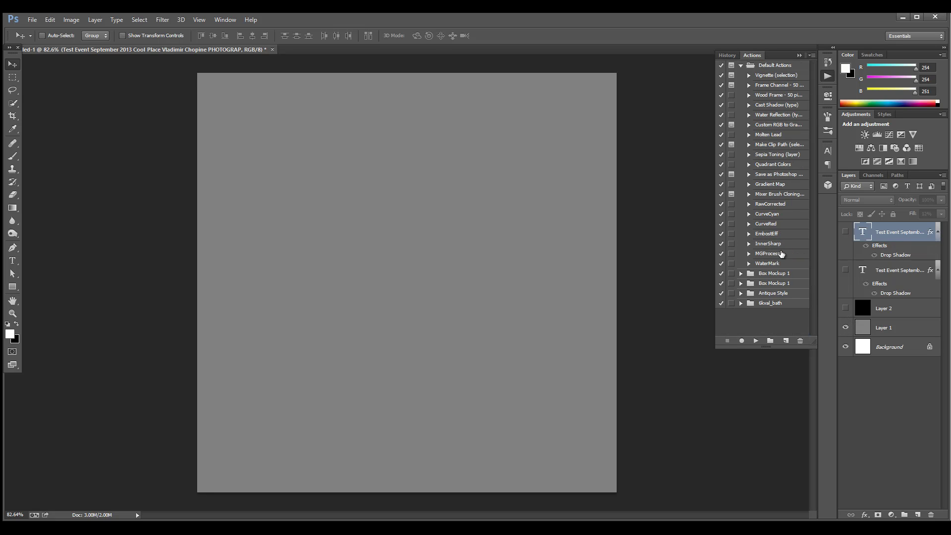
Play the WaterMark action on the square gray canvas to test it
{"action": "left_click", "coordinate": [782, 263]}
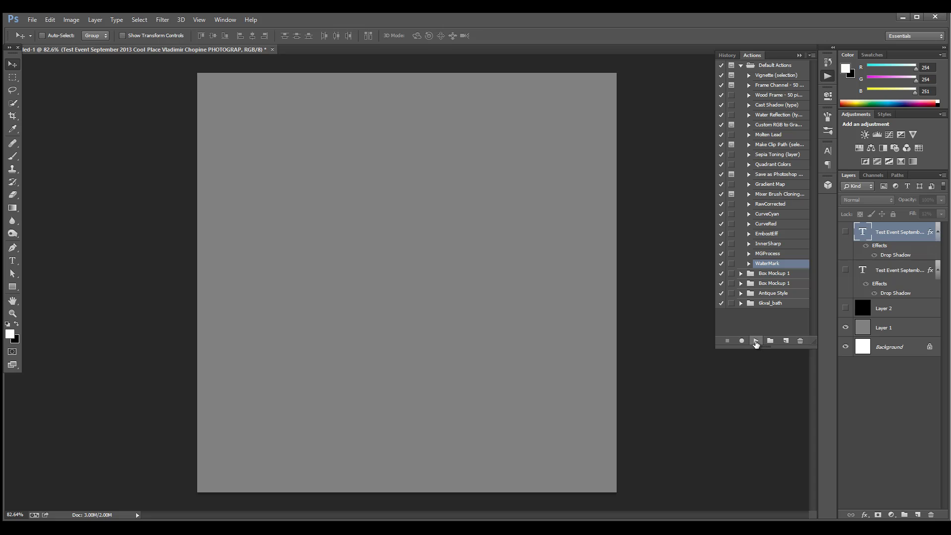
{"action": "left_click", "coordinate": [756, 342]}
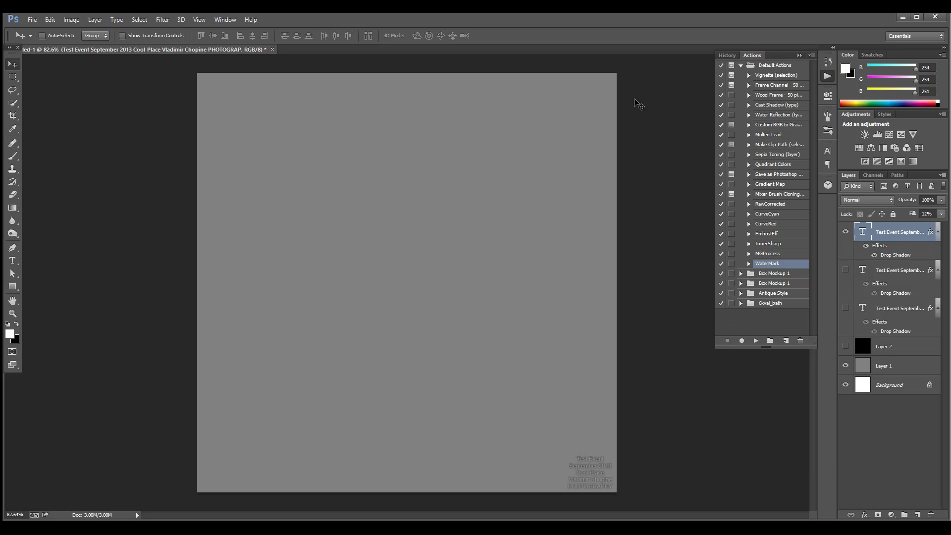
Set Image Processor to run the WaterMark action from Default Actions, and dismiss it without processing any images
{"action": "left_click", "coordinate": [32, 20]}
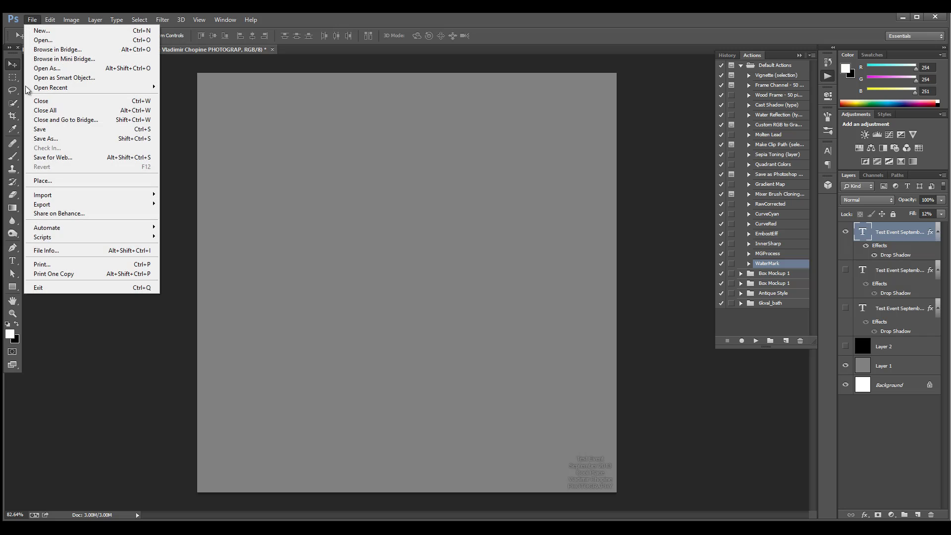
{"action": "mouse_move", "coordinate": [94, 238]}
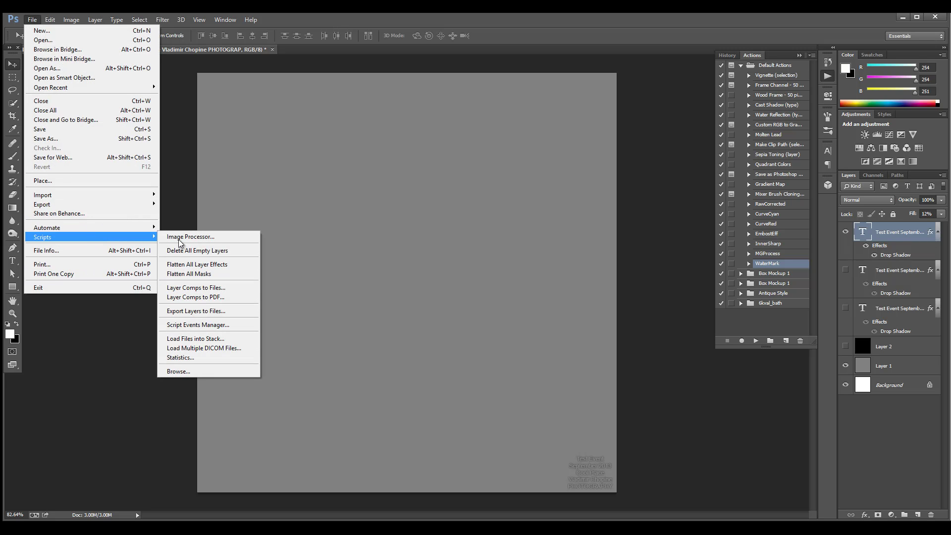
{"action": "left_click", "coordinate": [220, 241]}
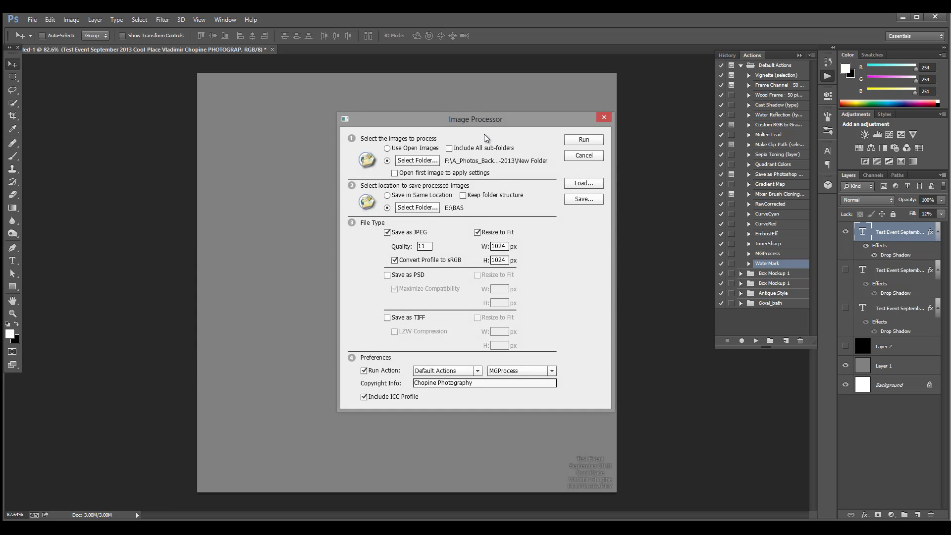
{"action": "left_click", "coordinate": [552, 371]}
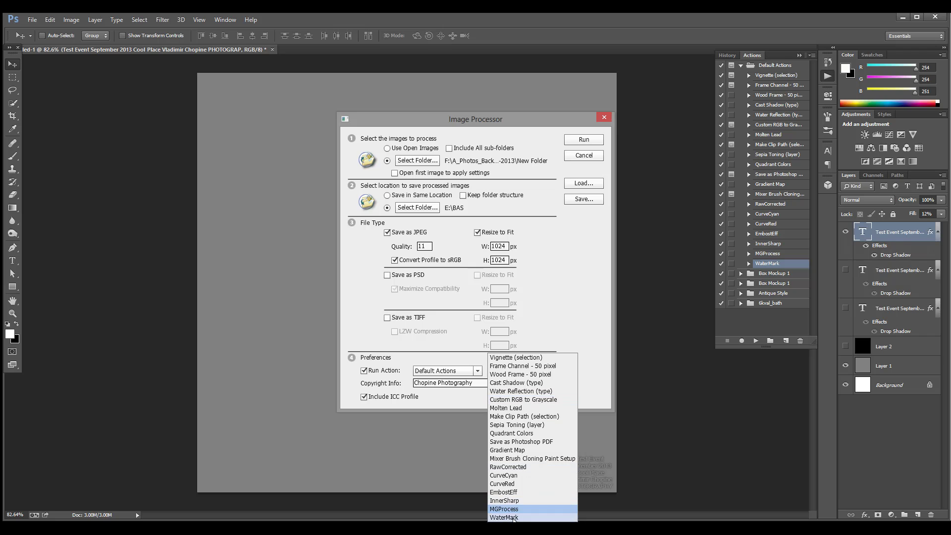
{"action": "left_click", "coordinate": [514, 518]}
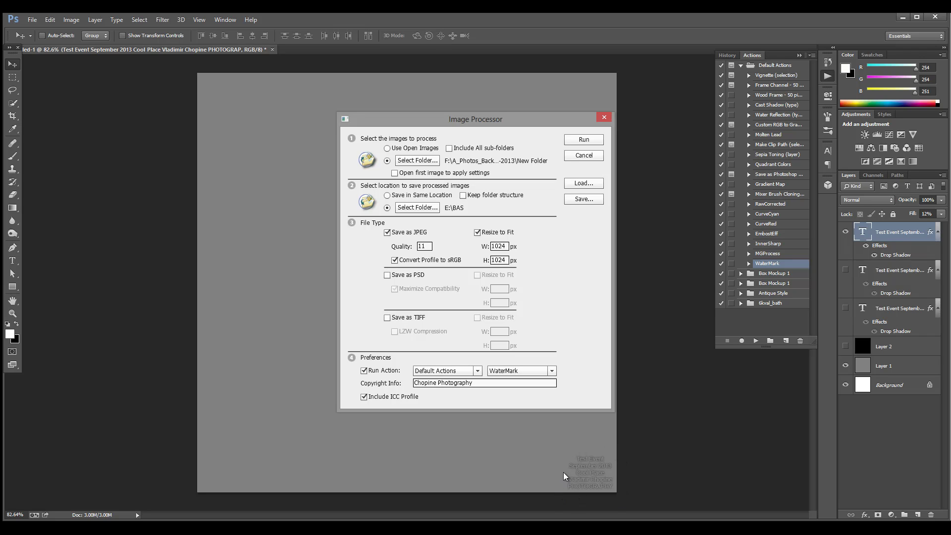
{"action": "left_click", "coordinate": [584, 156]}
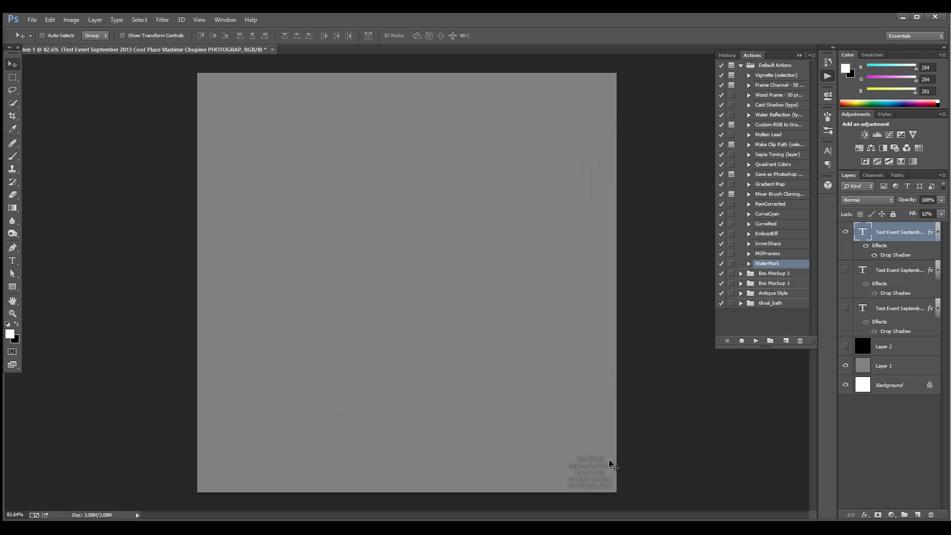
Crop the canvas to a tall, narrow portrait strip, and play the WaterMark action on it
{"action": "key", "text": "c"}
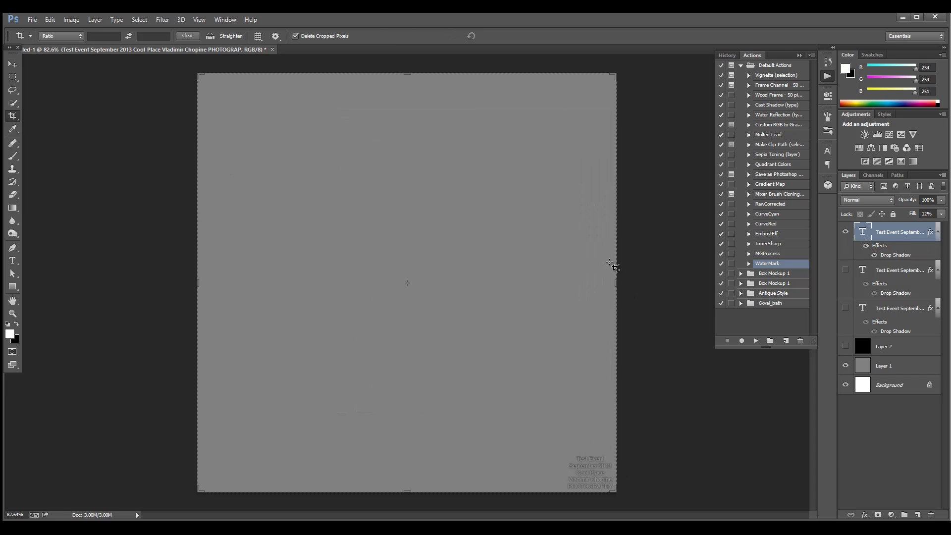
{"action": "left_click_drag", "start_coordinate": [614, 279], "coordinate": [489, 279]}
{"action": "key", "text": "Return"}
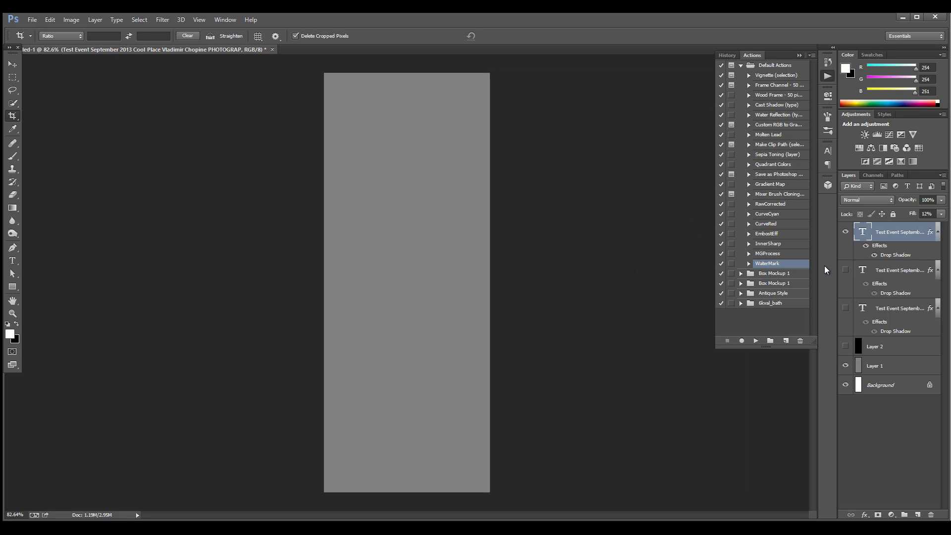
{"action": "left_click", "coordinate": [757, 341]}
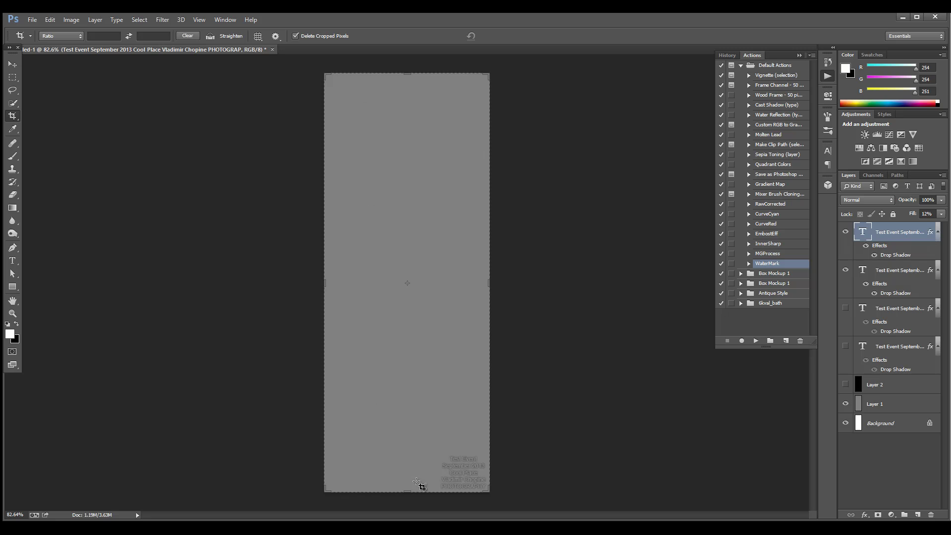
Crop the portrait canvas's height to a short landscape rectangle, and play the WaterMark action again
{"action": "left_click_drag", "start_coordinate": [410, 490], "coordinate": [450, 318]}
{"action": "left_click", "coordinate": [13, 64]}
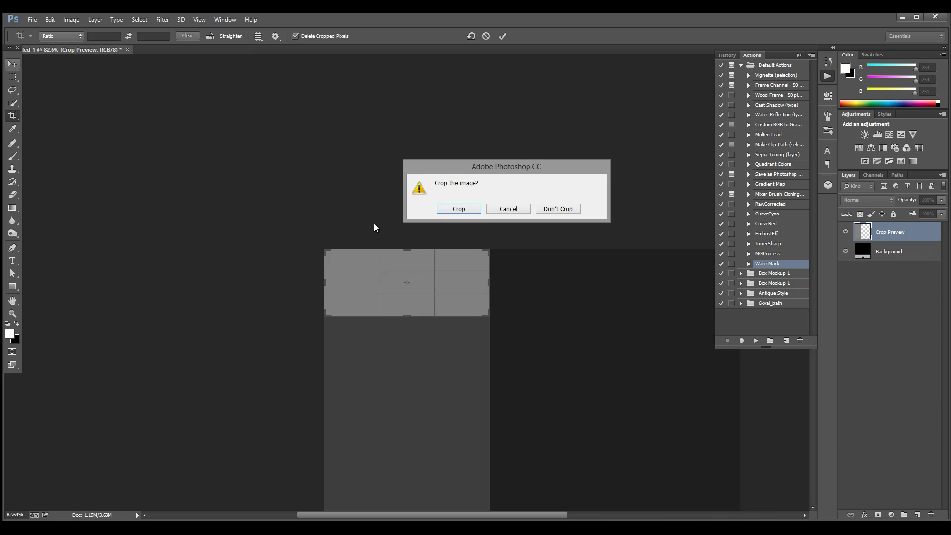
{"action": "left_click", "coordinate": [453, 207]}
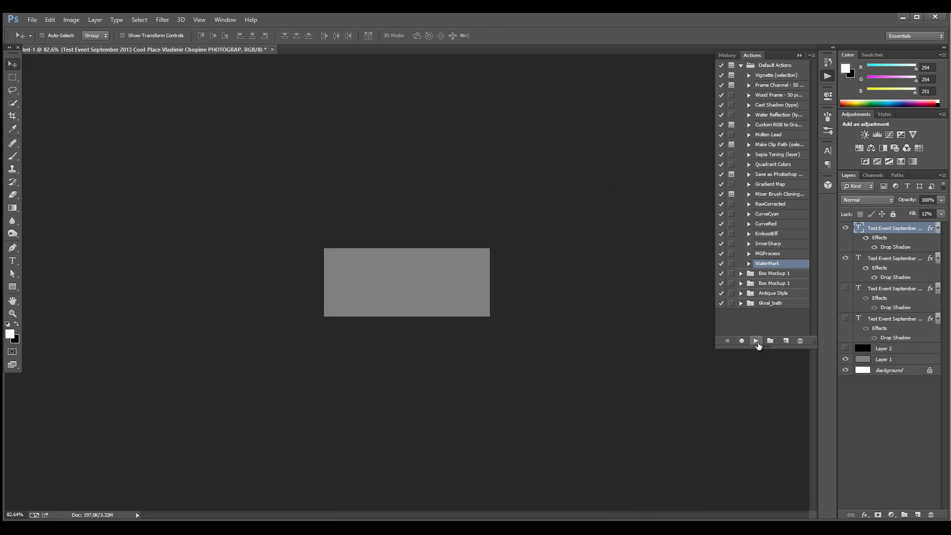
{"action": "left_click", "coordinate": [756, 341]}
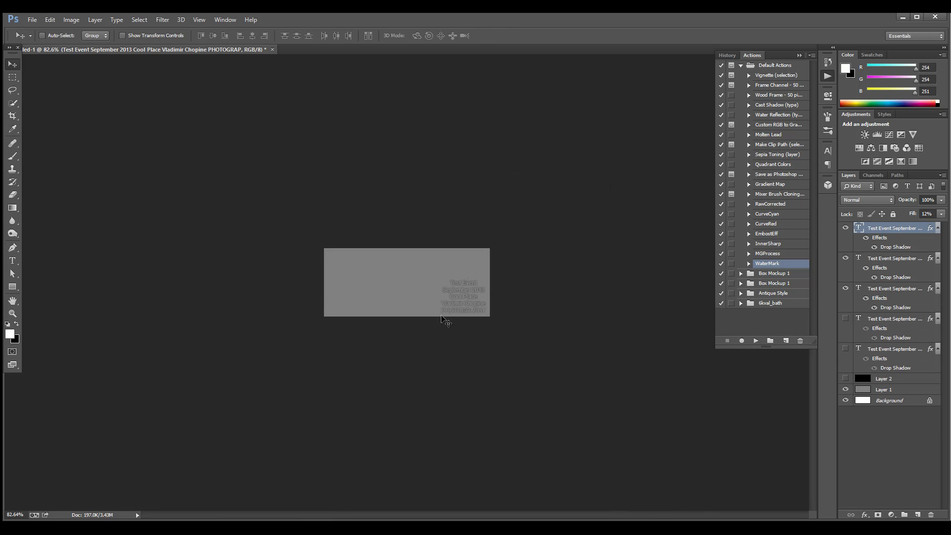